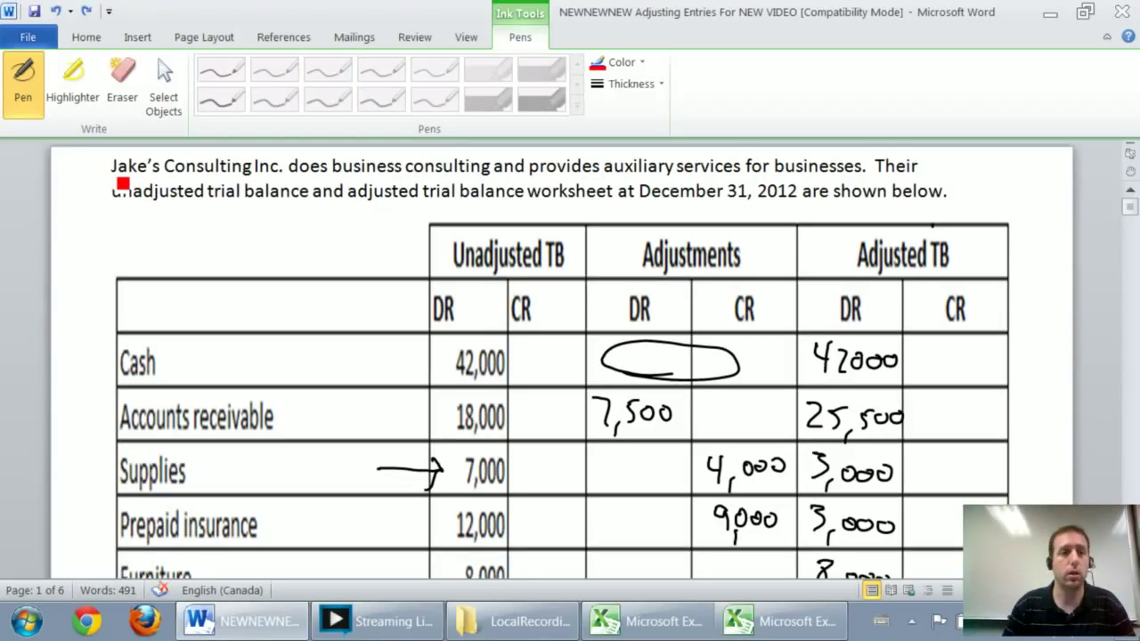
Circle Dividends and the Consulting and Auxiliary revenue accounts in red ink in the trial balance worksheet.
scroll(329, 204, "down", 20)
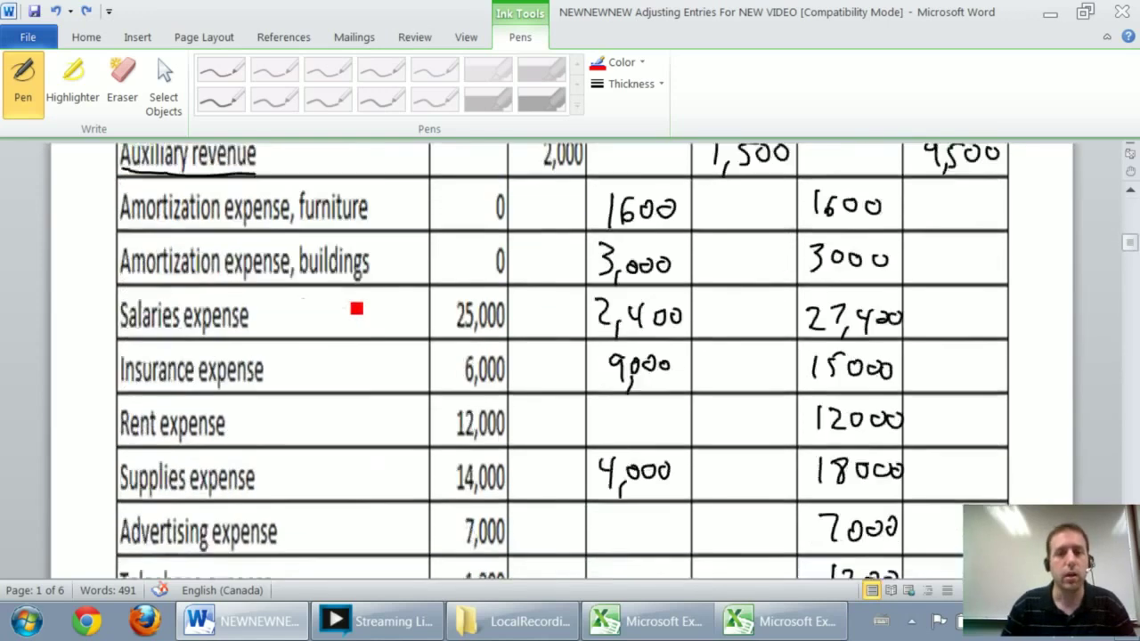
scroll(468, 332, "up", 1)
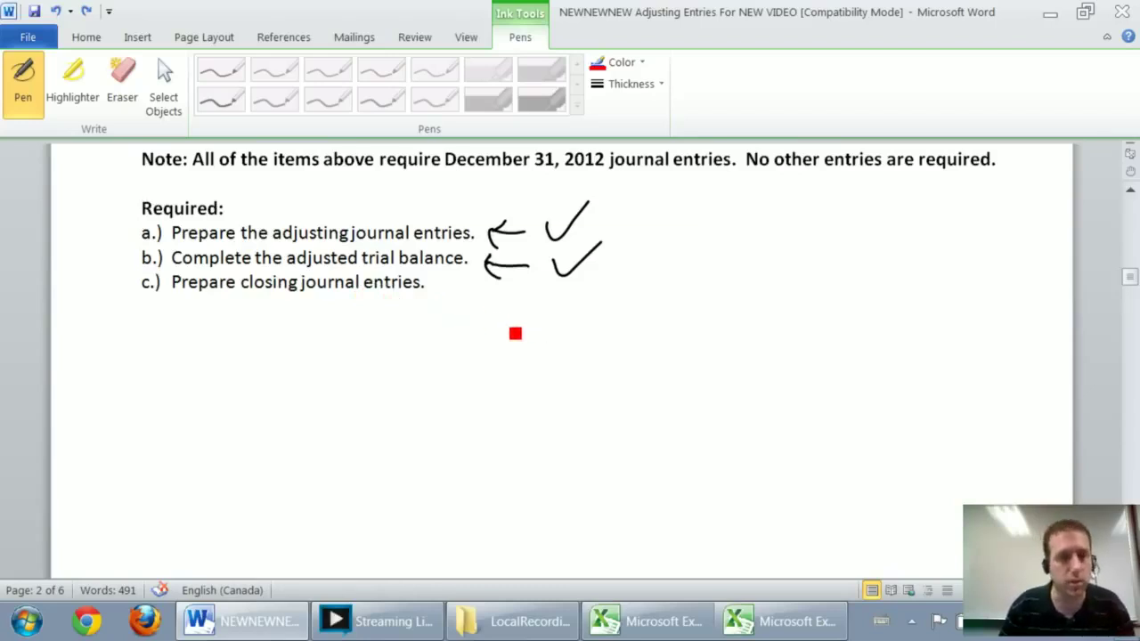
scroll(515, 333, "up", 20)
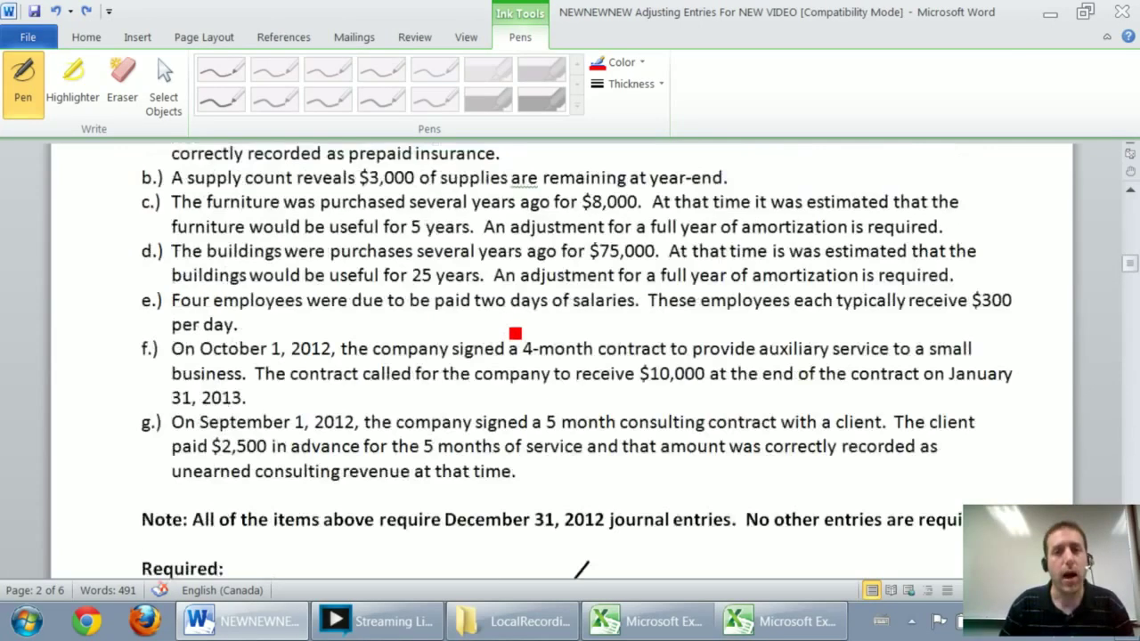
scroll(514, 333, "up", 15)
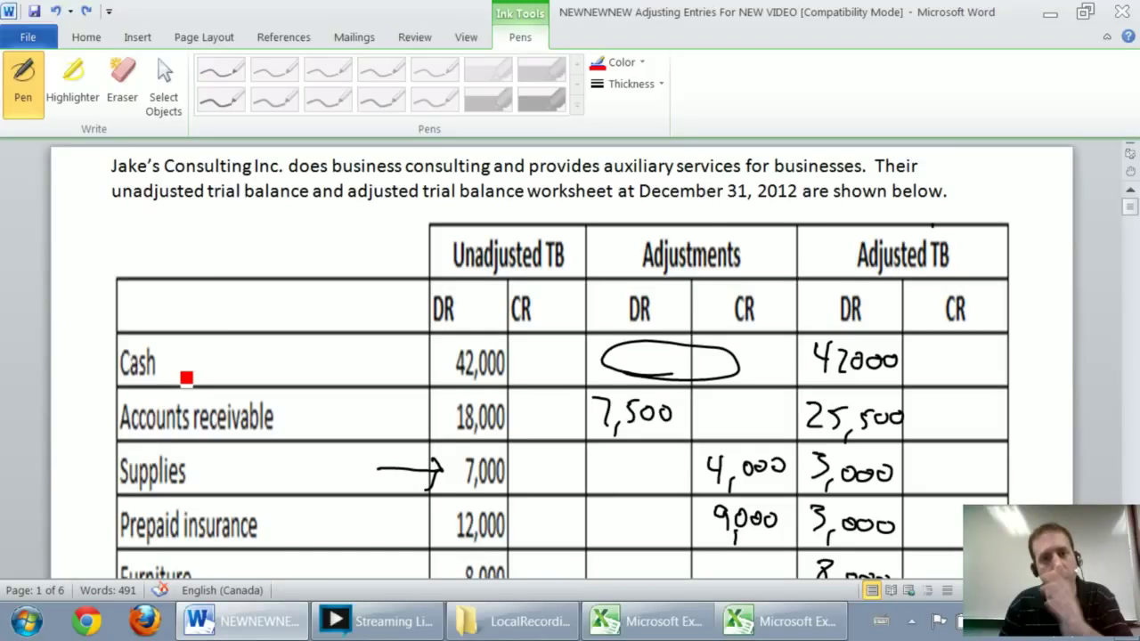
scroll(186, 378, "down", 10)
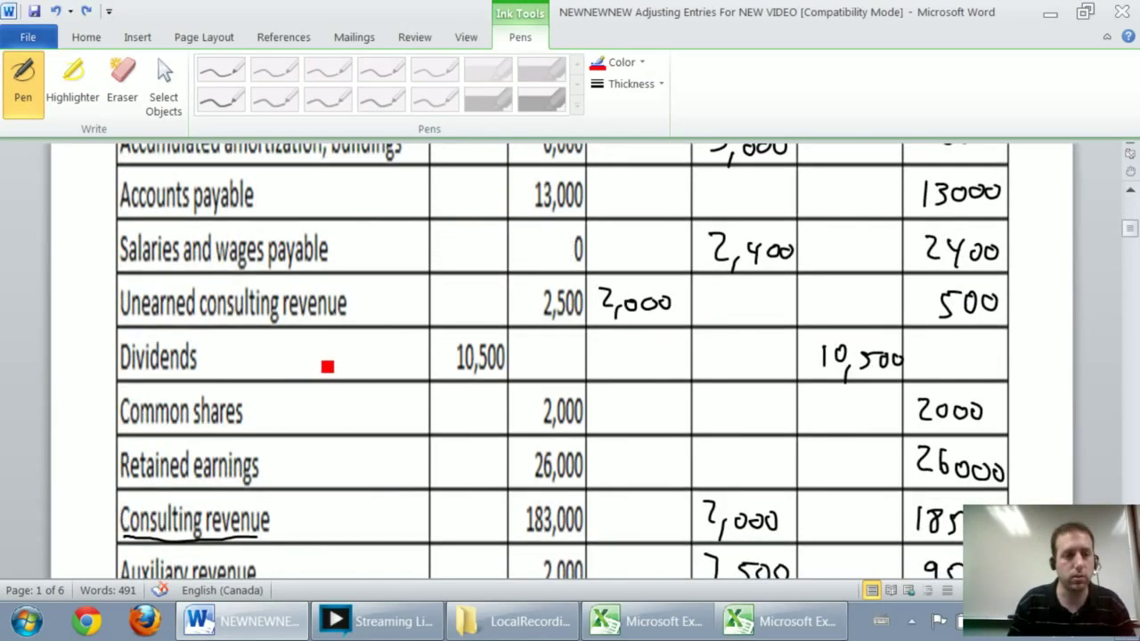
mouse_move(149, 380)
left_mouse_down()
mouse_move(112, 377)
mouse_move(217, 371)
mouse_move(150, 379)
left_mouse_up()
scroll(131, 396, "down", 4)
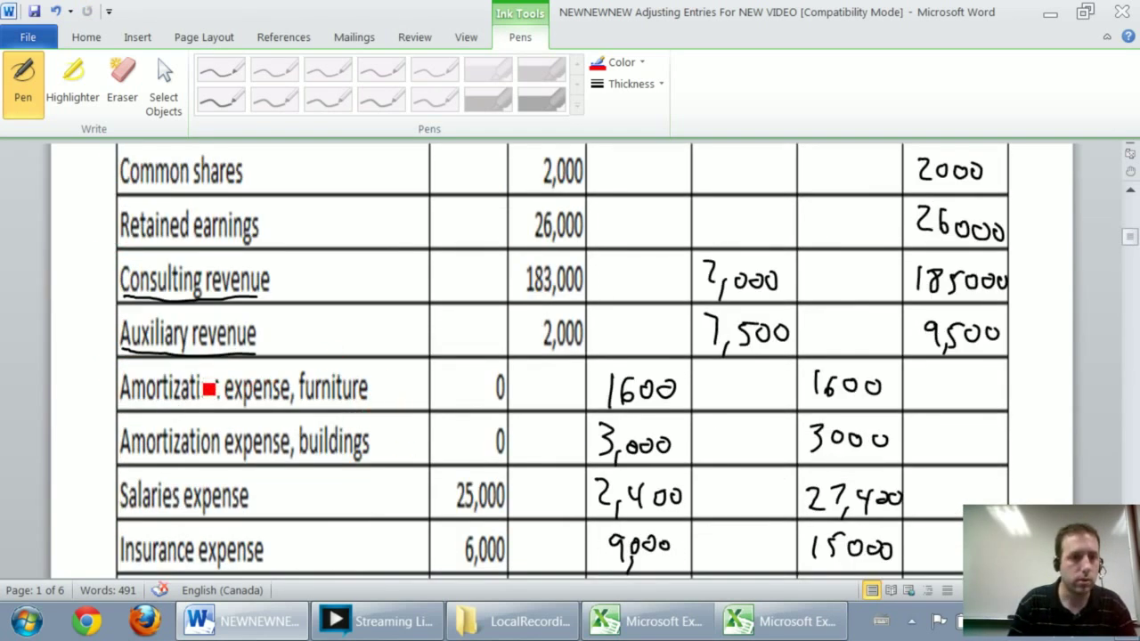
mouse_move(158, 367)
left_mouse_down()
mouse_move(102, 294)
mouse_move(273, 262)
mouse_move(168, 374)
mouse_move(132, 358)
left_mouse_up()
scroll(132, 357, "down", 4)
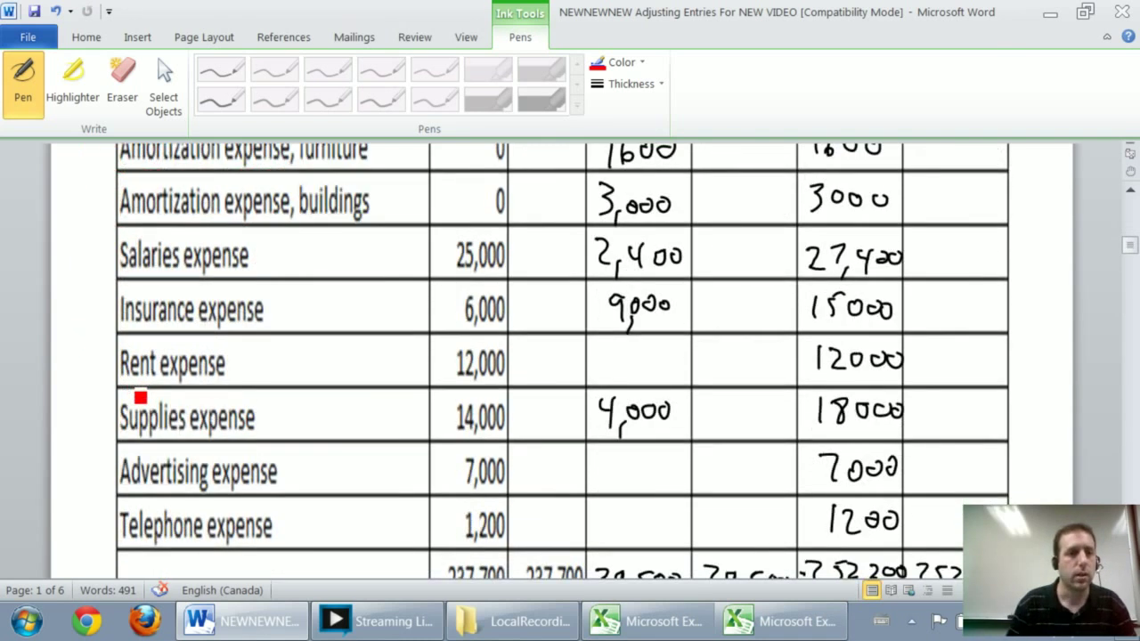
Circle all the expense accounts, from Amortization expense, furniture down to Telephone expense, in red ink.
scroll(140, 397, "up", 1)
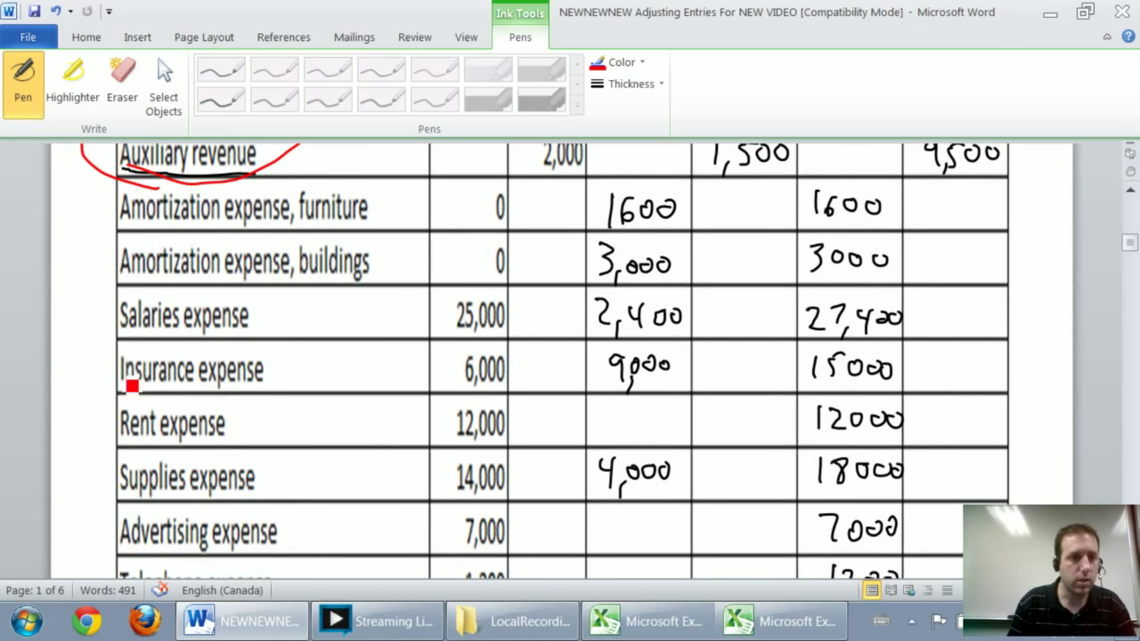
mouse_move(110, 376)
left_mouse_down()
mouse_move(82, 239)
mouse_move(209, 173)
mouse_move(418, 205)
mouse_move(425, 431)
mouse_move(396, 592)
left_mouse_up()
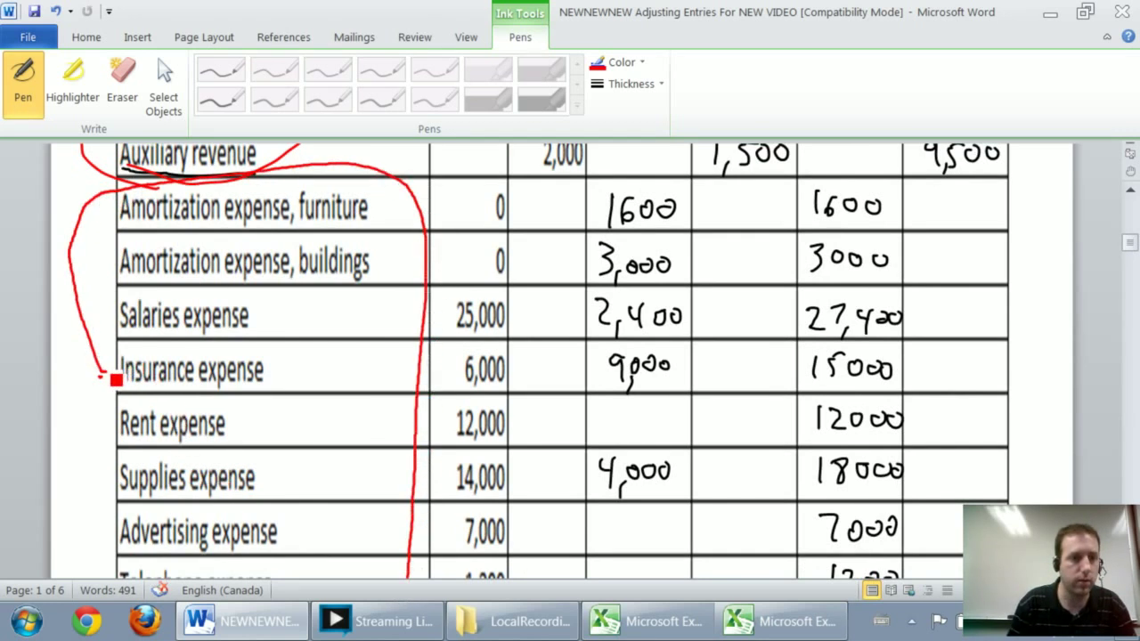
left_click_drag(108, 375, 103, 585)
scroll(105, 585, "down", 4)
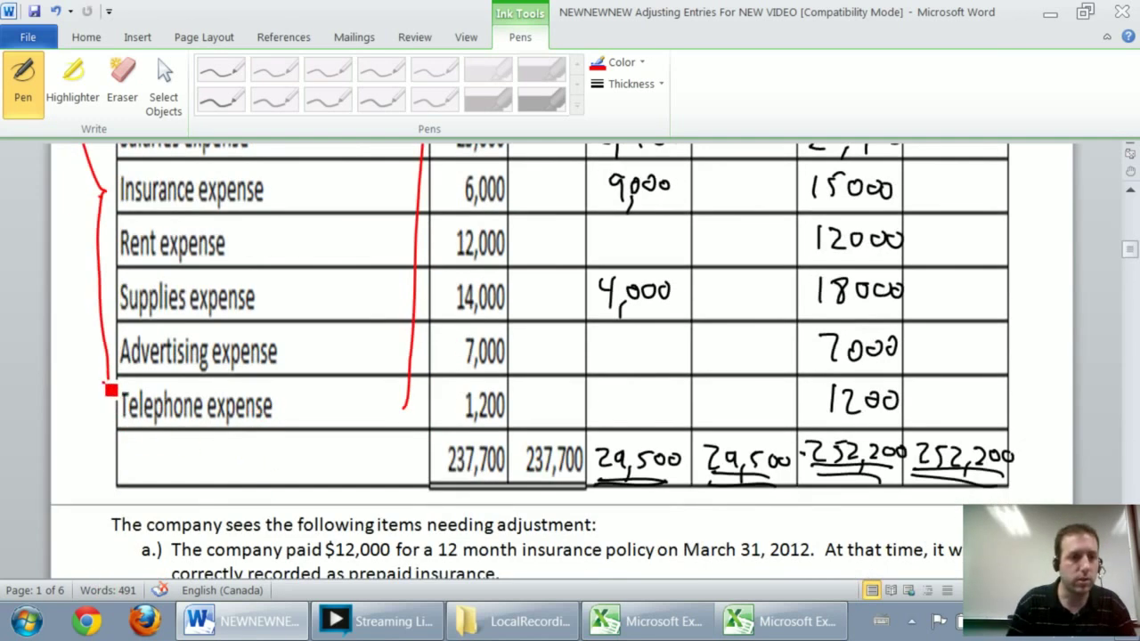
mouse_move(115, 391)
left_mouse_down()
mouse_move(214, 469)
mouse_move(392, 458)
mouse_move(400, 401)
left_mouse_up()
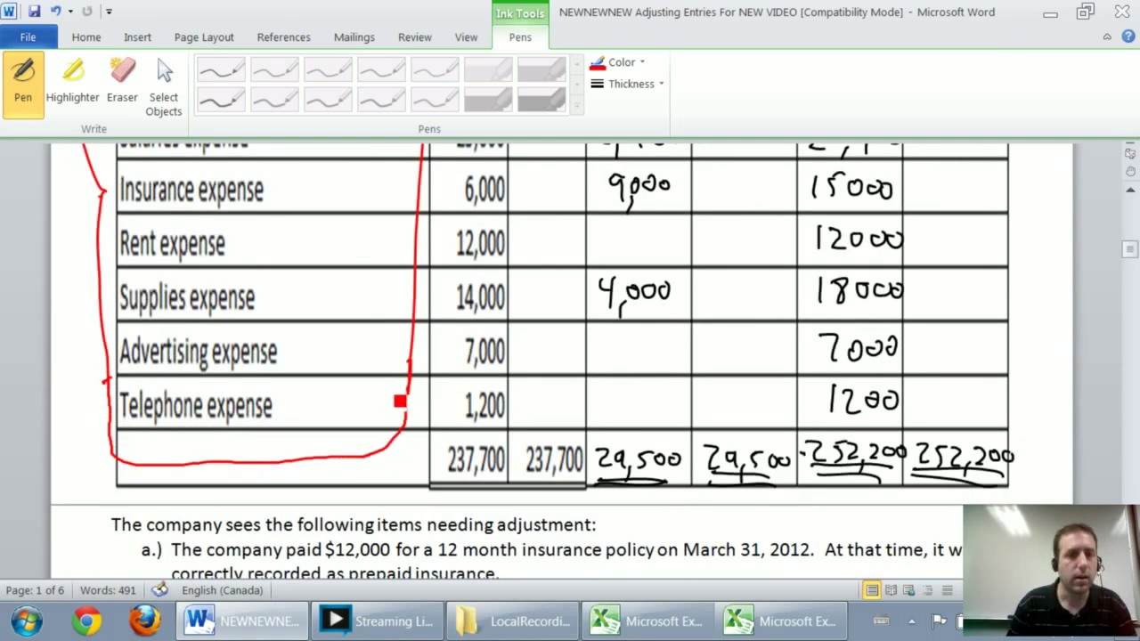
Switch to the Excel workbook Book2 and circle Dividends and the two revenue accounts in red ink on the trial balance image.
scroll(400, 402, "up", 10)
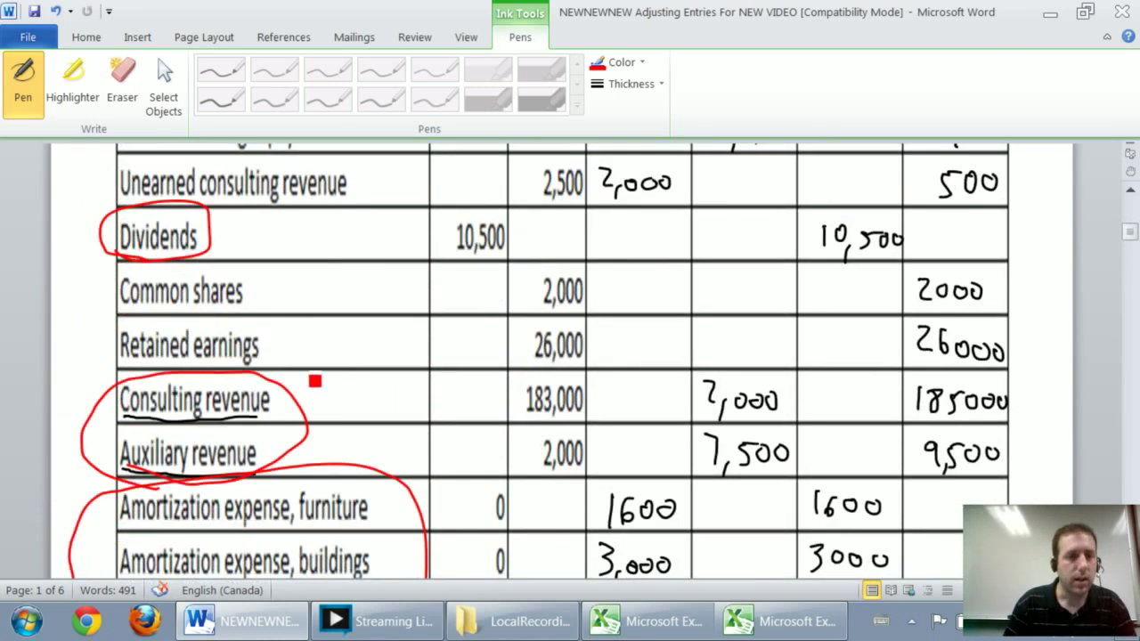
scroll(290, 430, "down", 1)
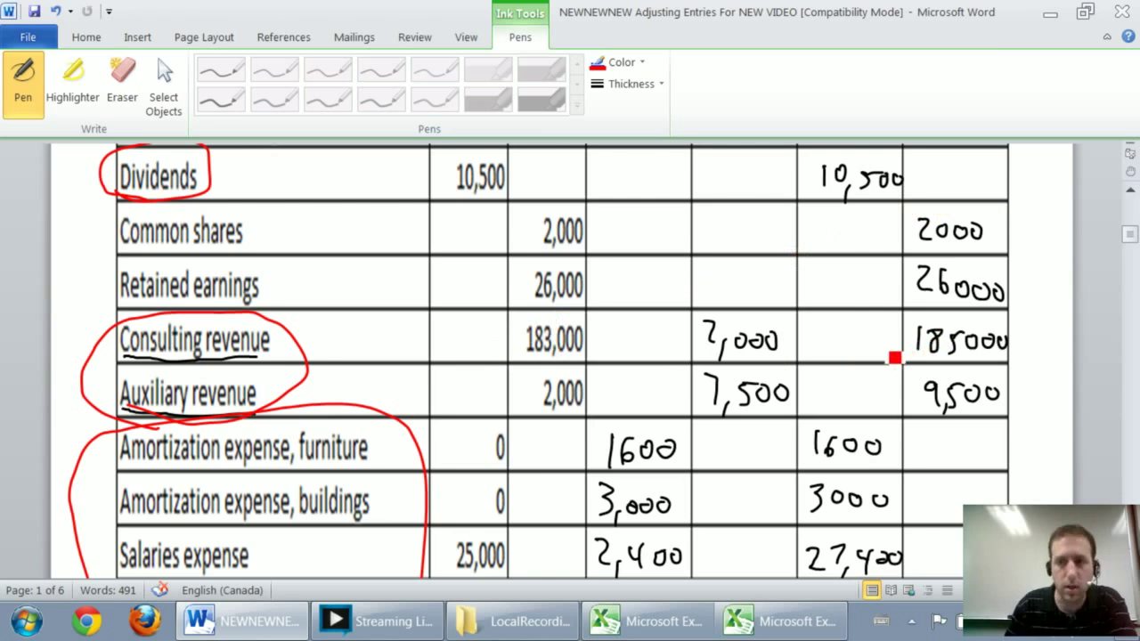
scroll(853, 434, "down", 1)
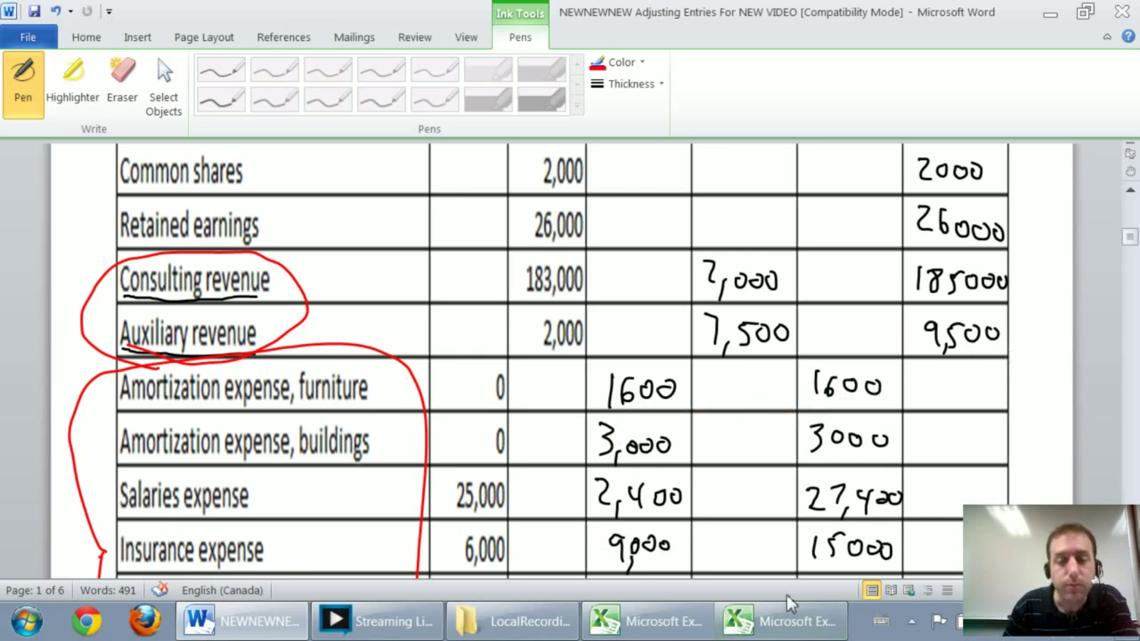
left_click(800, 623)
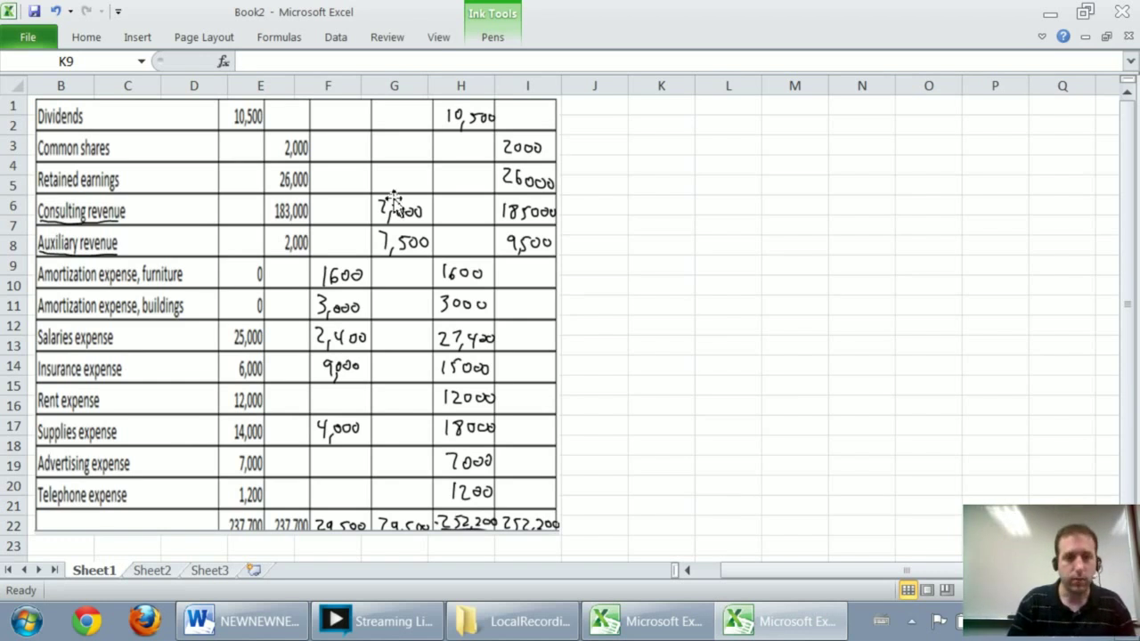
double_click(489, 27)
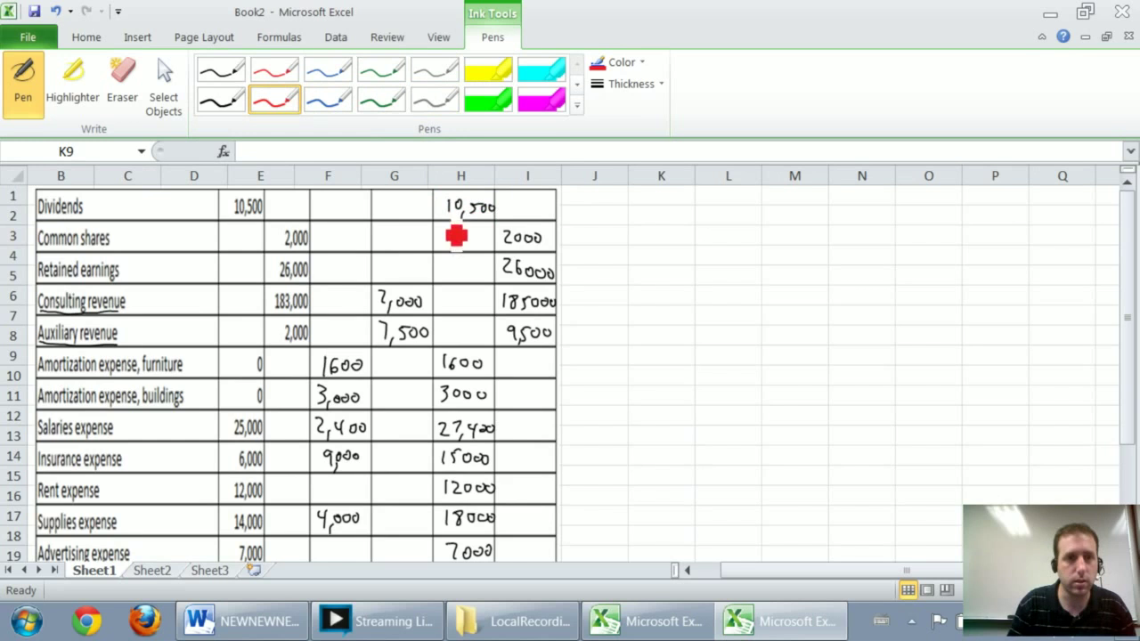
left_click_drag(55, 229, 86, 230)
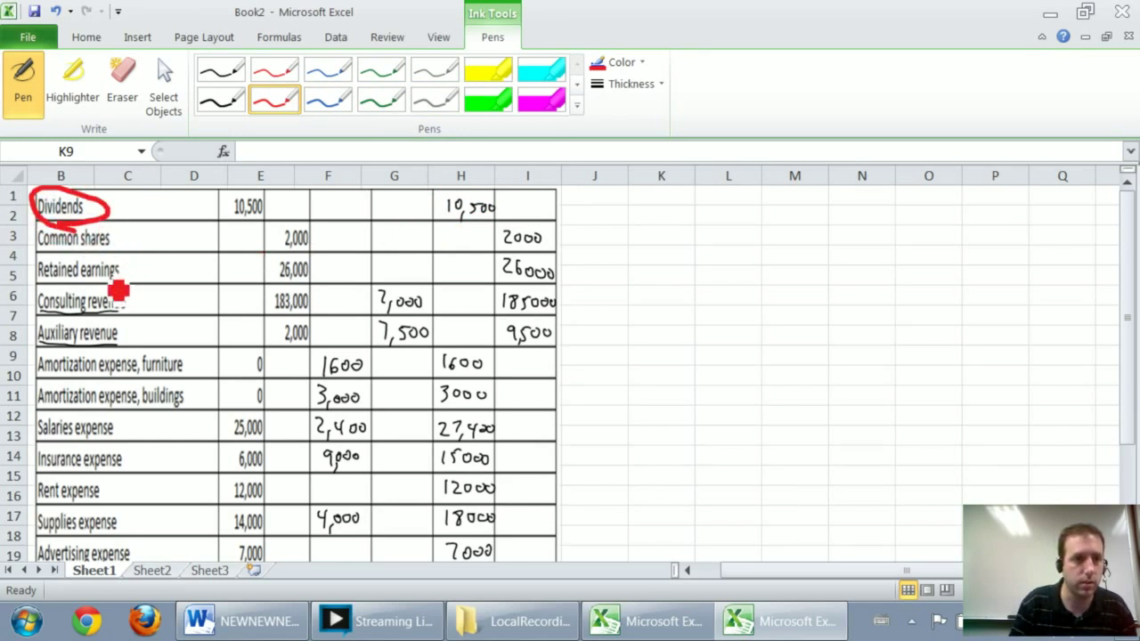
mouse_move(67, 356)
left_mouse_down()
mouse_move(148, 331)
mouse_move(54, 343)
left_mouse_up()
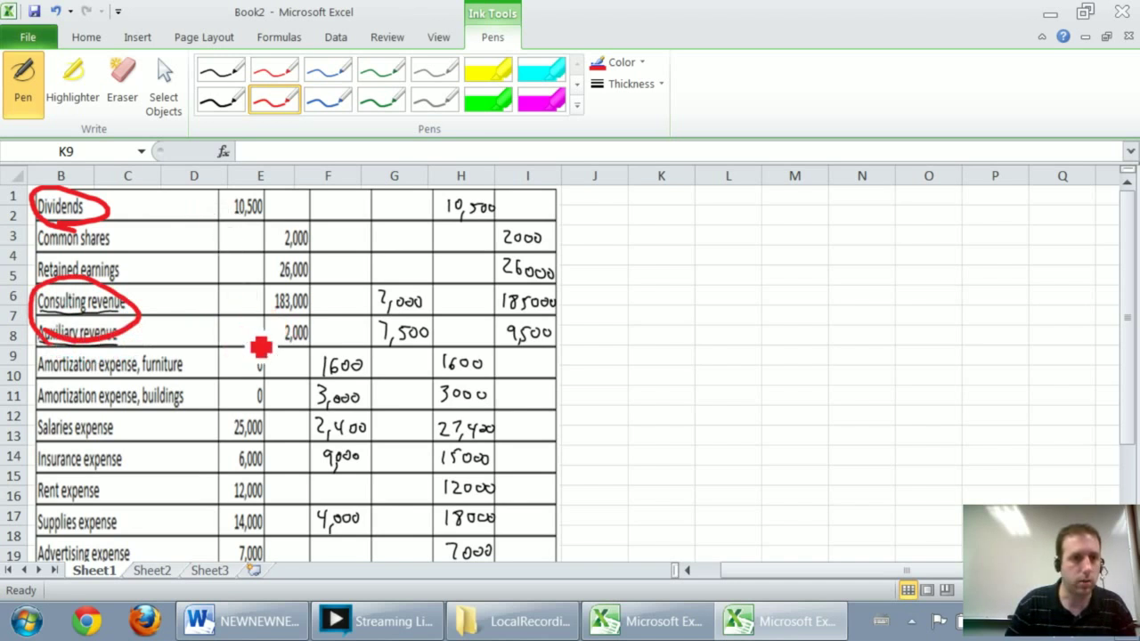
Outline the group of expense accounts in red ink on the trial balance image, then stop inking.
left_click(675, 350)
scroll(1128, 319, "down", 1)
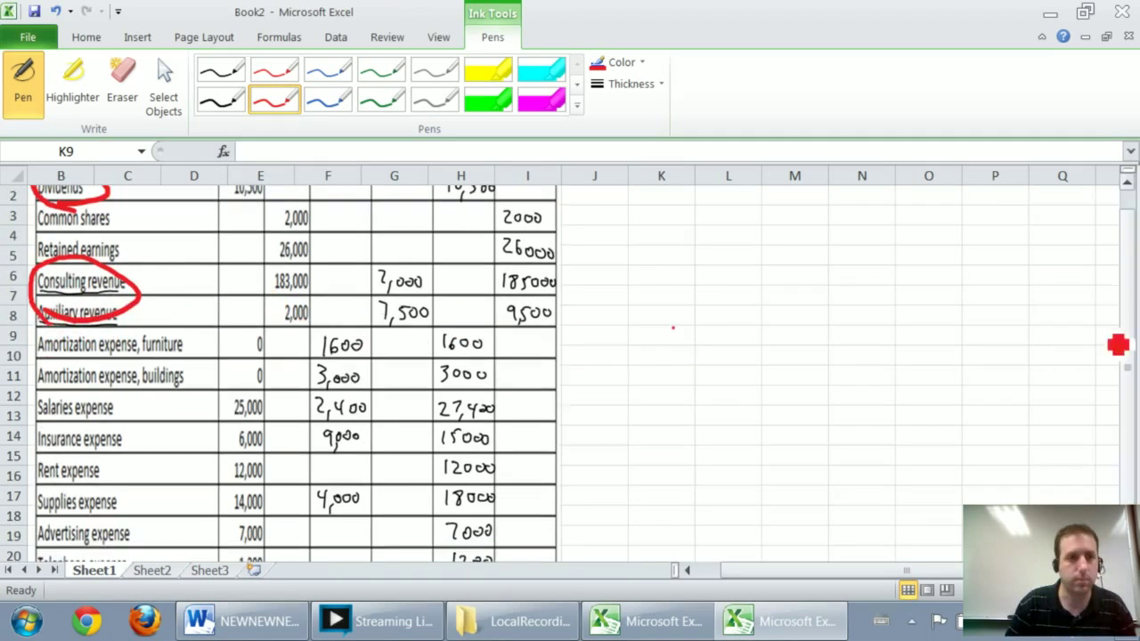
left_click_drag(1104, 331, 1104, 357)
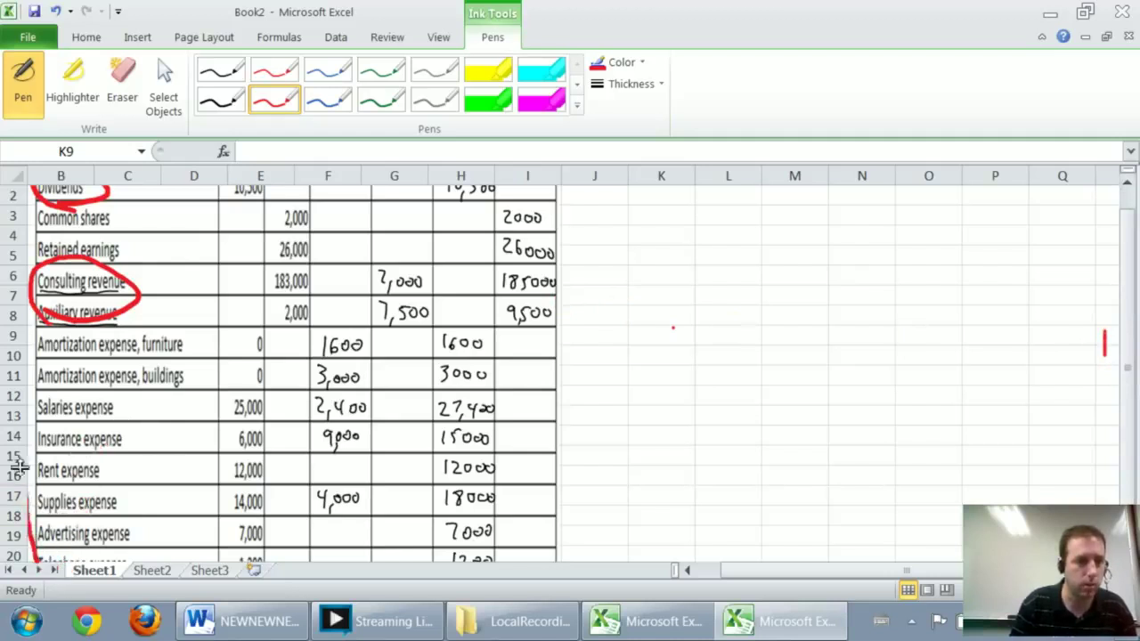
mouse_move(34, 555)
left_mouse_down()
mouse_move(34, 347)
mouse_move(155, 333)
mouse_move(219, 427)
mouse_move(218, 557)
left_mouse_up()
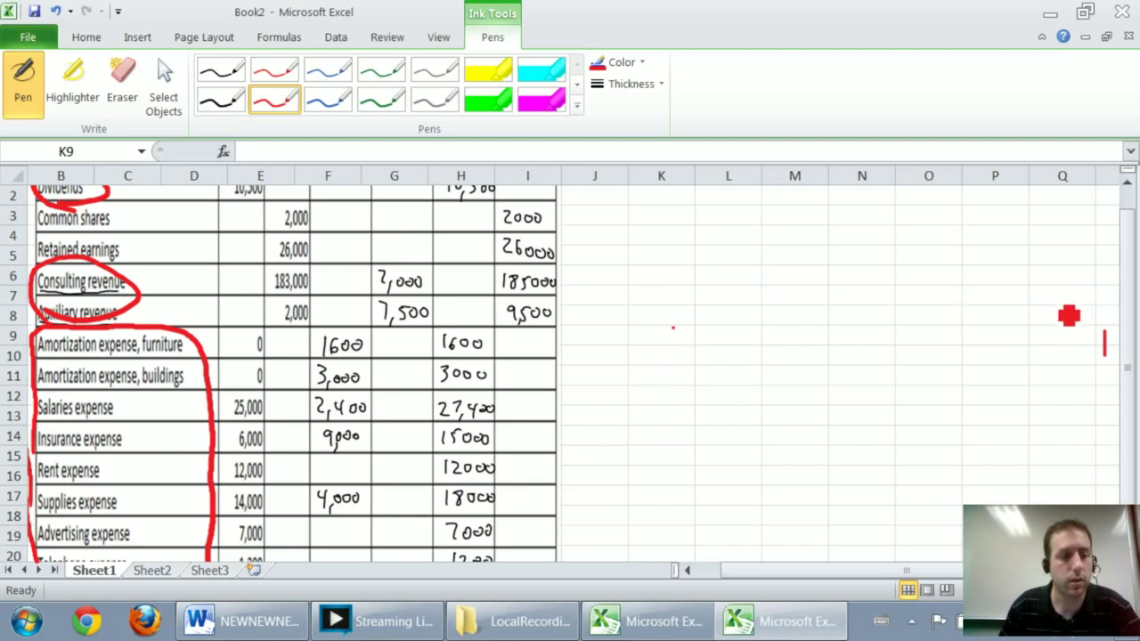
key("Escape")
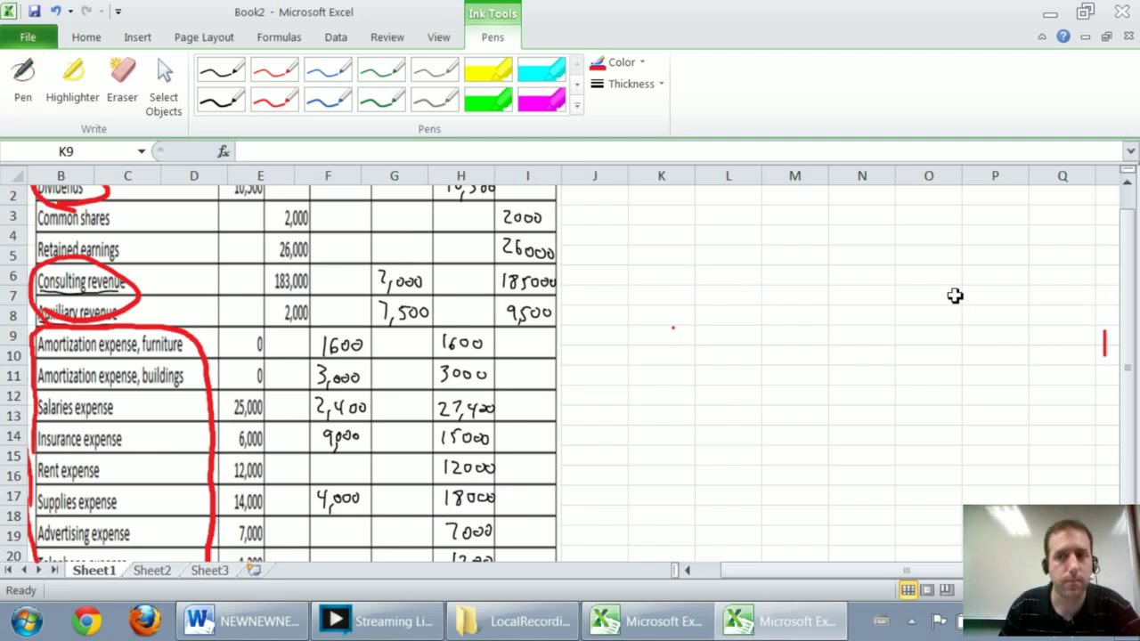
Enter the credit line label "CR Dividends" in cell L4, beside the trial balance image.
left_click(738, 277)
scroll(695, 254, "up", 1)
left_click(588, 217)
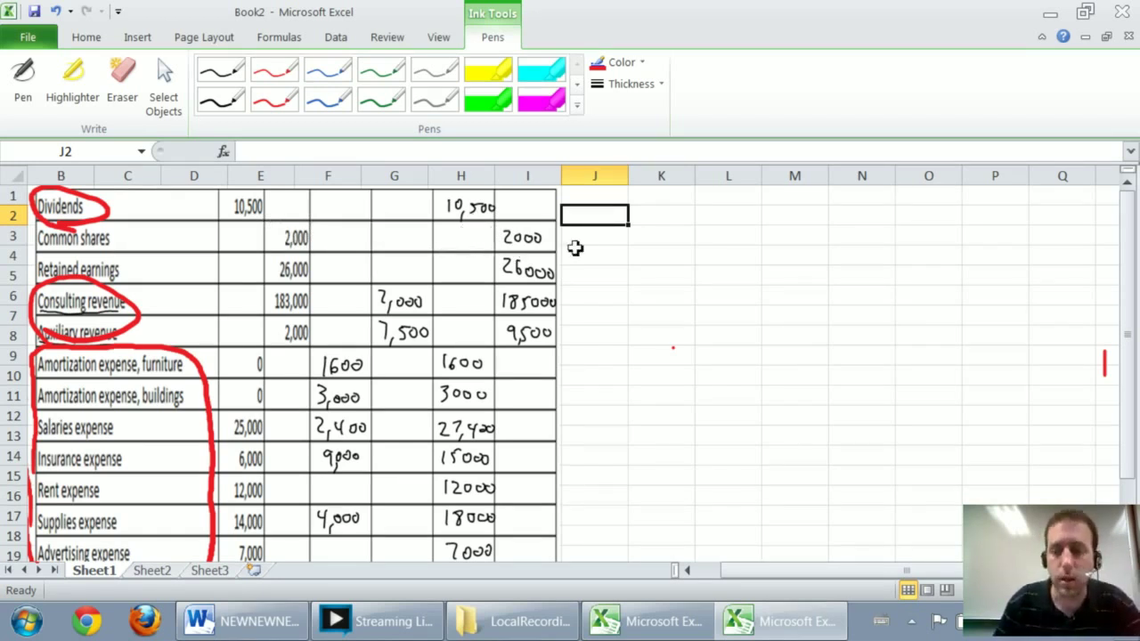
key("Right")
key("Down")
key("Right")
key("Left")
key("Down")
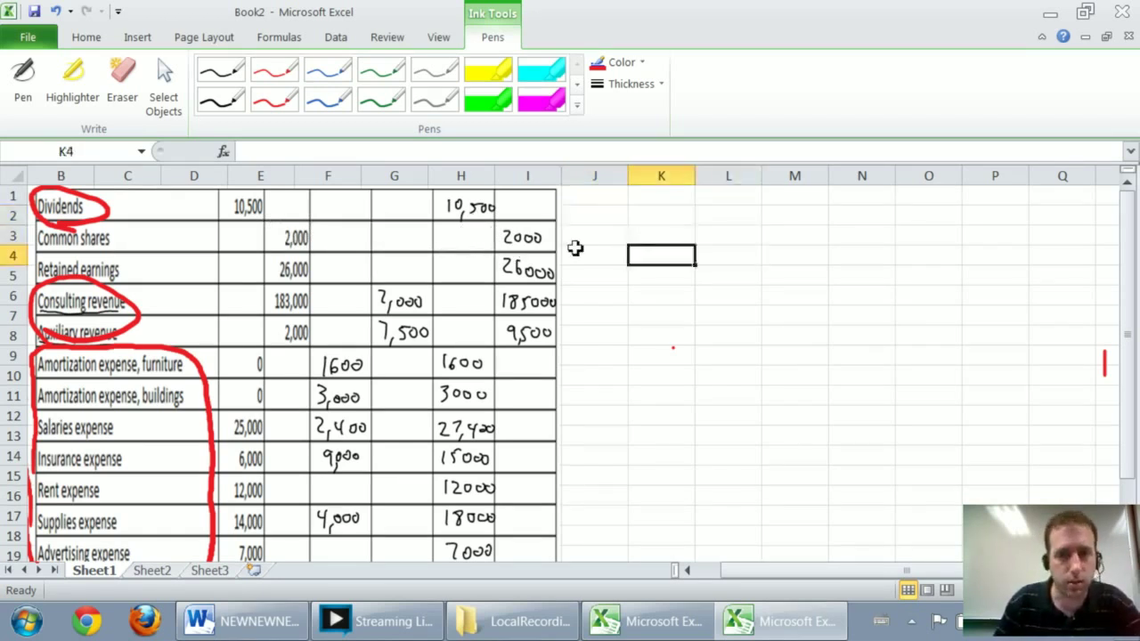
key("Up")
key("Up")
key("Down")
key("Right")
key("Down")
type("C")
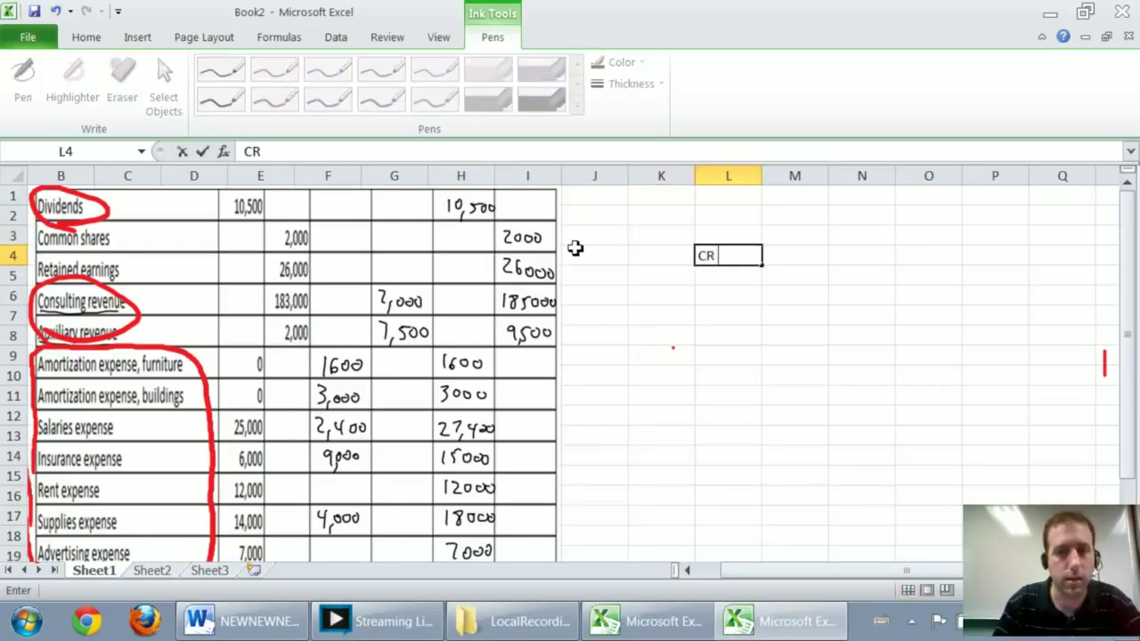
type("R Dividends")
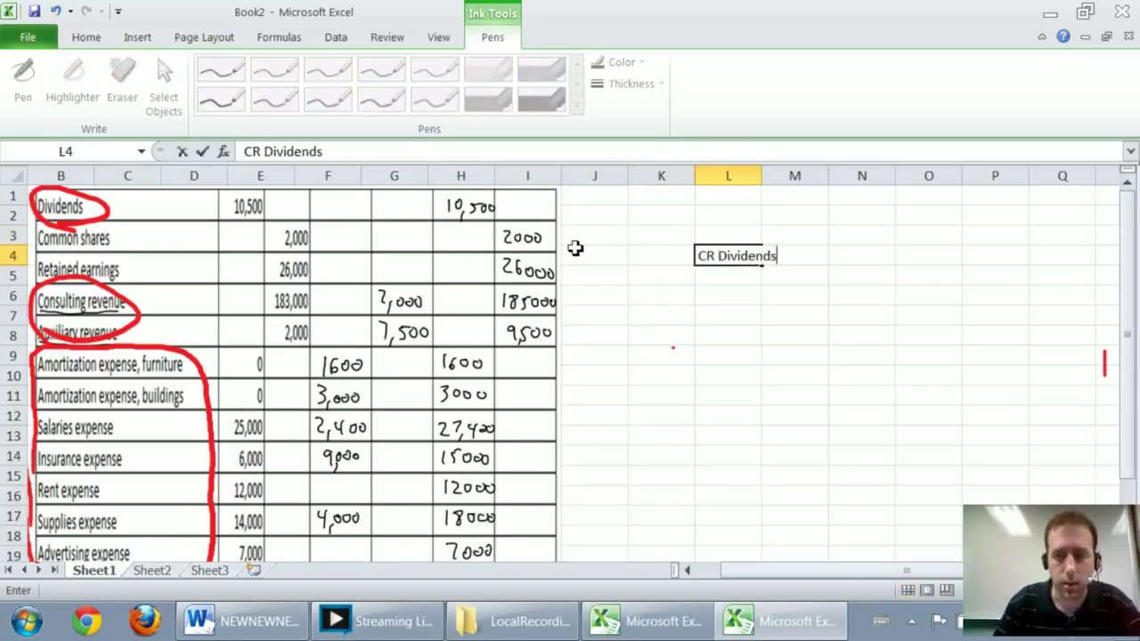
Enter the dividends credit amount 10,500 in cell O4.
key("Right")
key("Right")
key("Right")
type("1")
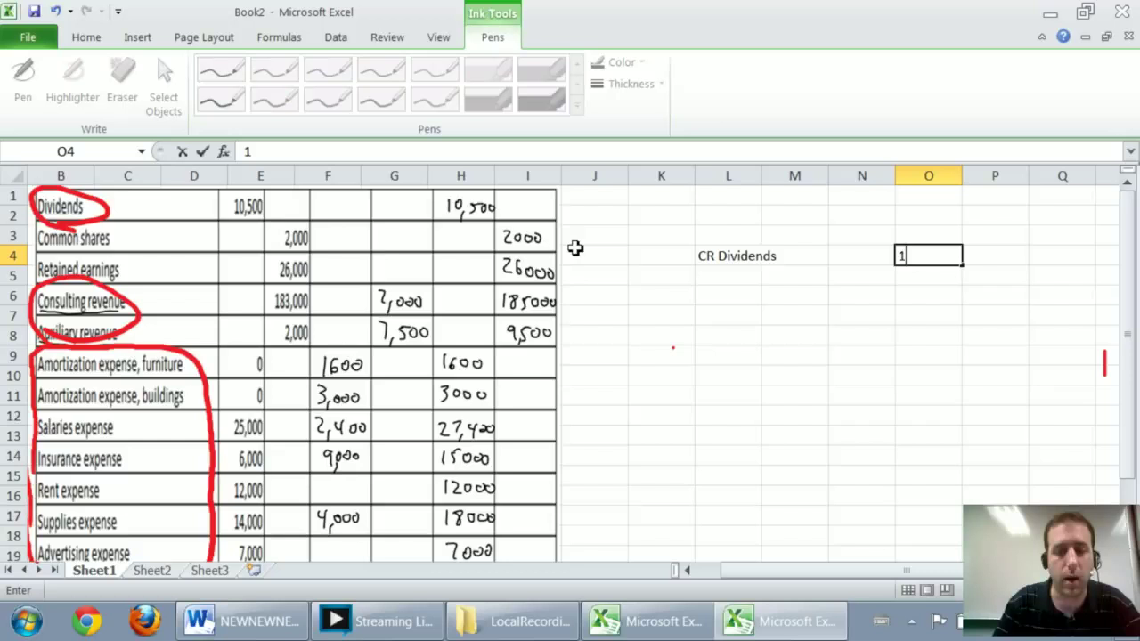
type("0,500")
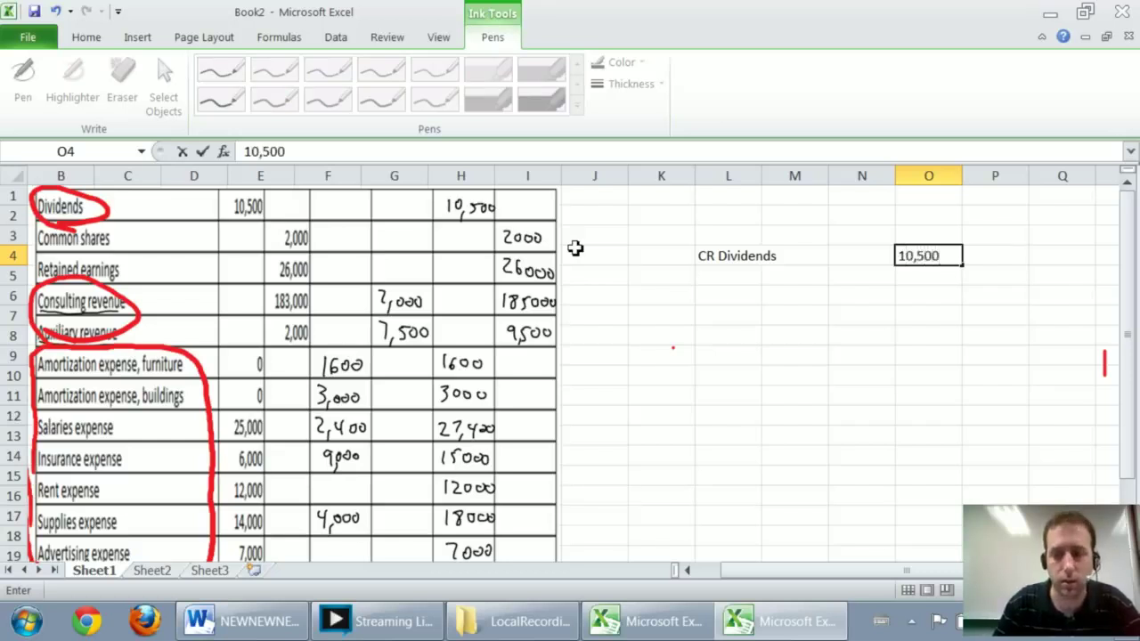
key("Return")
Enter the debit line label "DR Retained earnings" in cell K3, above the dividends credit line.
key("Left")
key("Left")
key("Left")
key("Left")
key("Up")
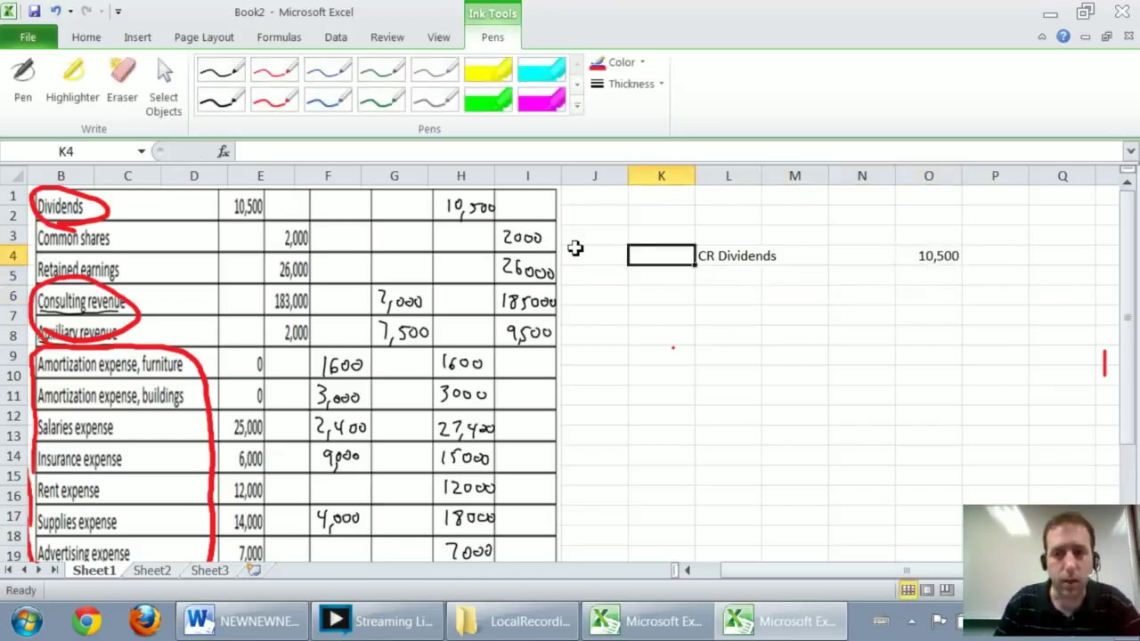
key("Up")
type("DR R")
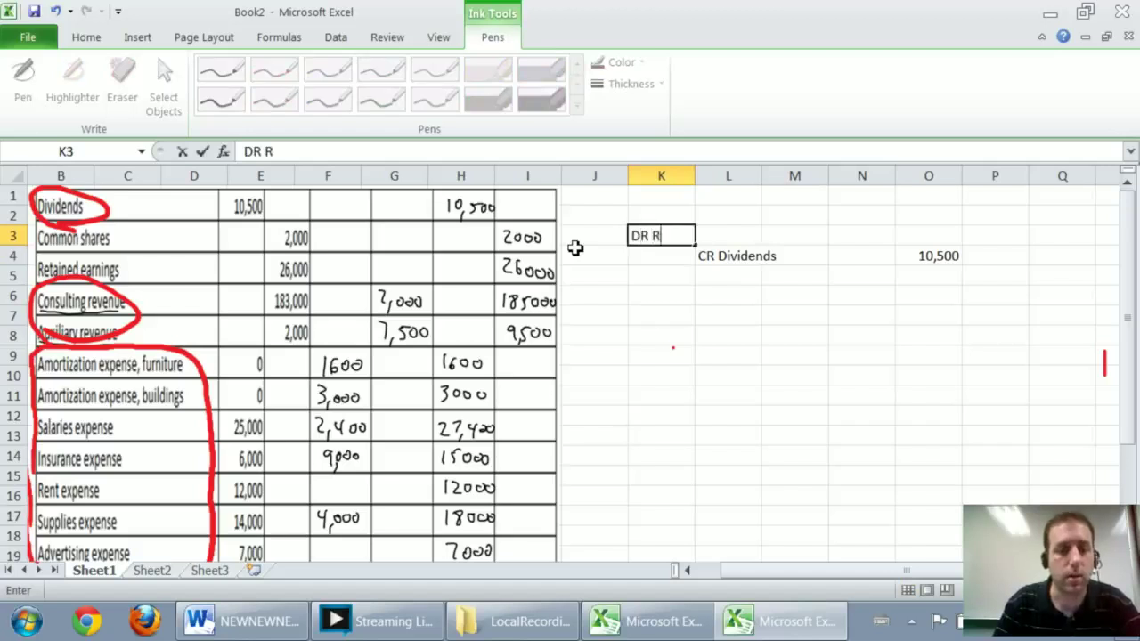
type("etained earnin")
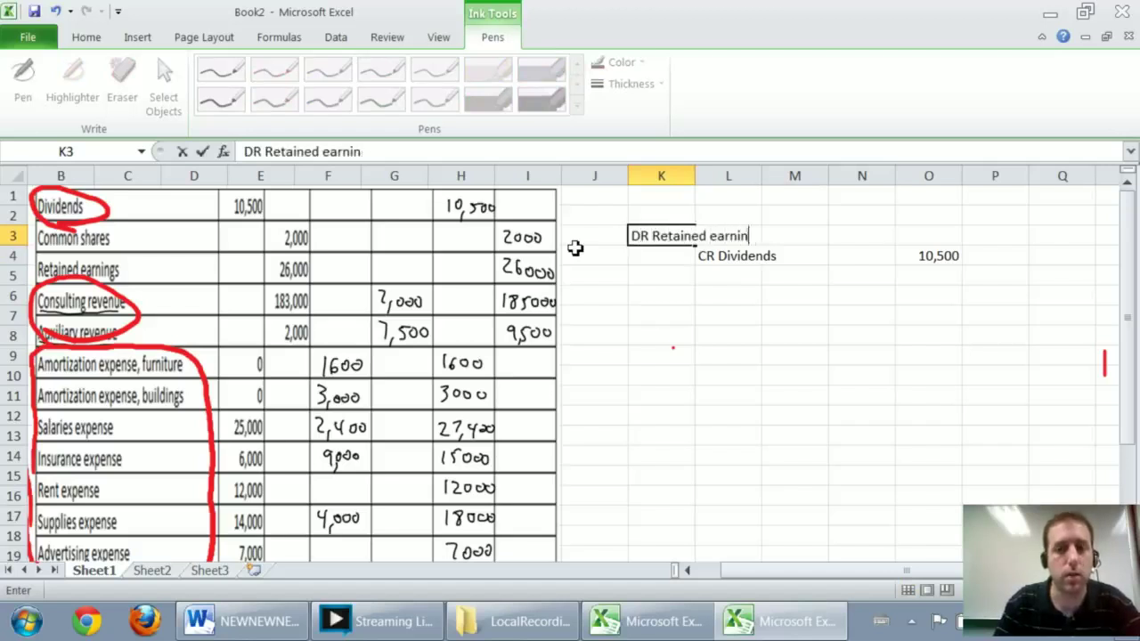
Enter the retained earnings debit amount 10,500 in cell N3.
key("Right")
key("Right")
key("Right")
type("1")
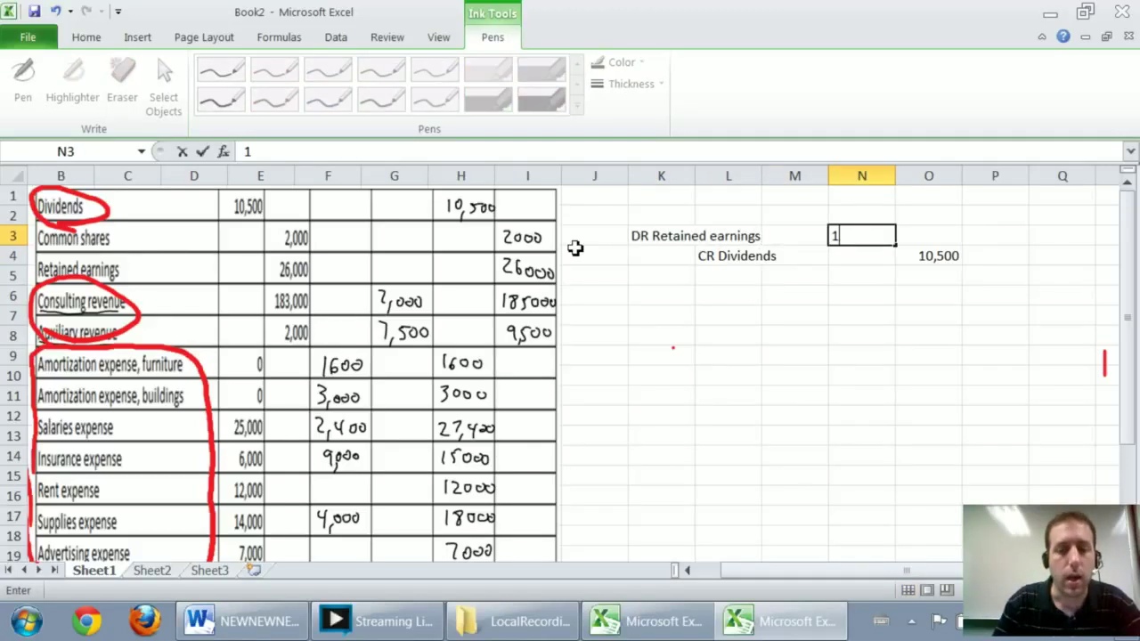
type("0,500")
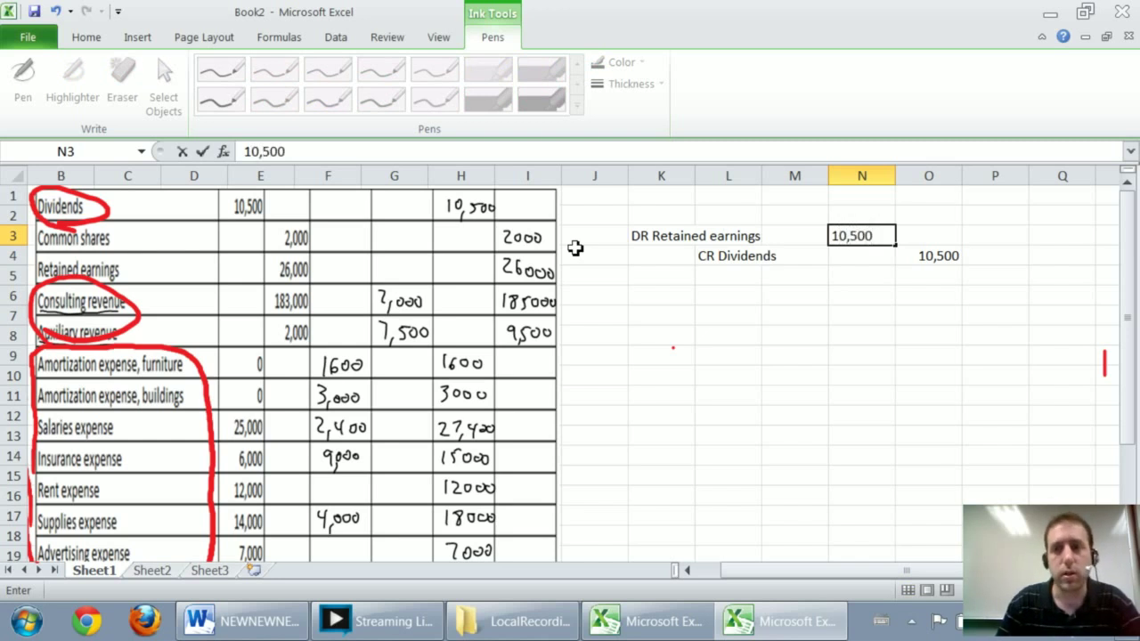
key("Return")
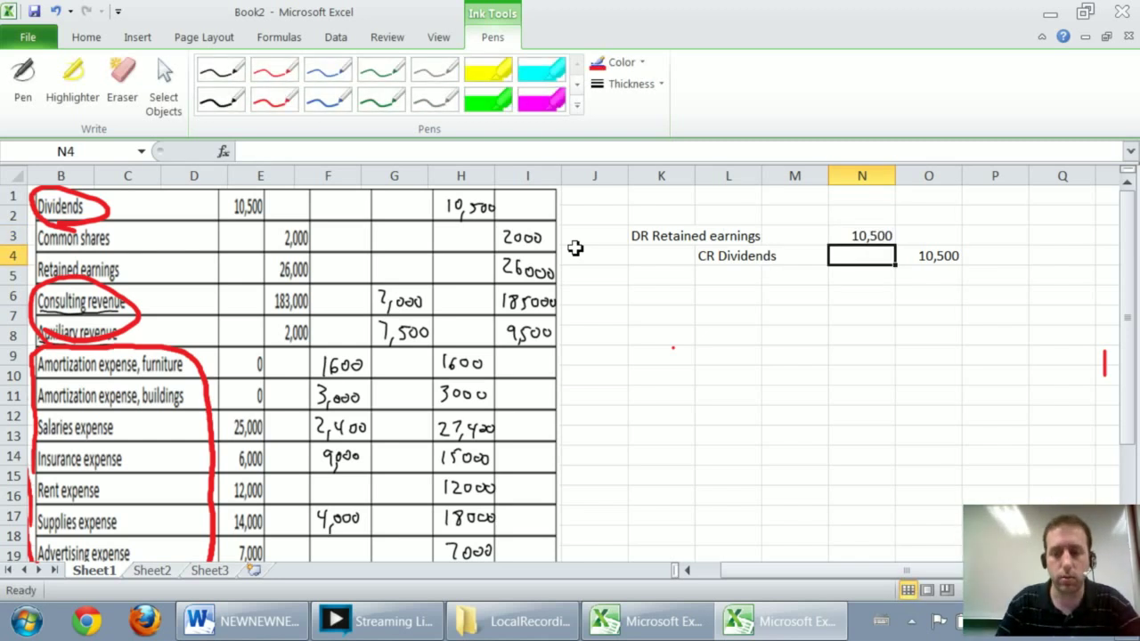
Enter the column headings "DR" in cell N2 and "CR" in cell O2, above the journal entry amounts.
key("Up")
key("Up")
type("DR")
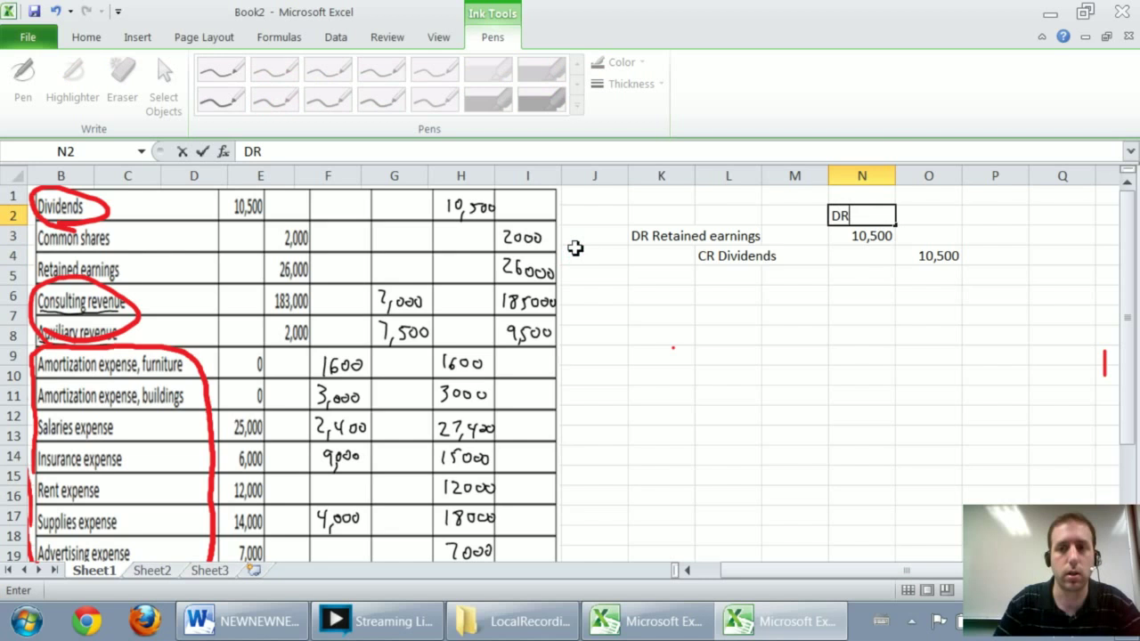
key("Tab")
type("CR")
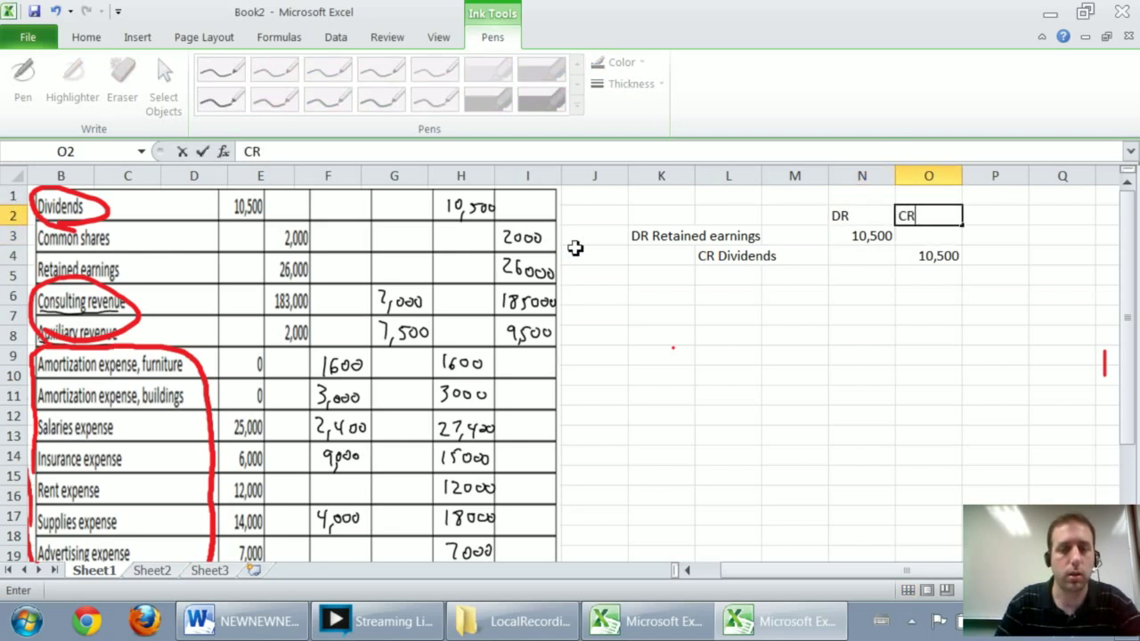
key("ctrl+Return")
Center and underline the DR and CR headings in cells N2:O2.
key("shift+Left")
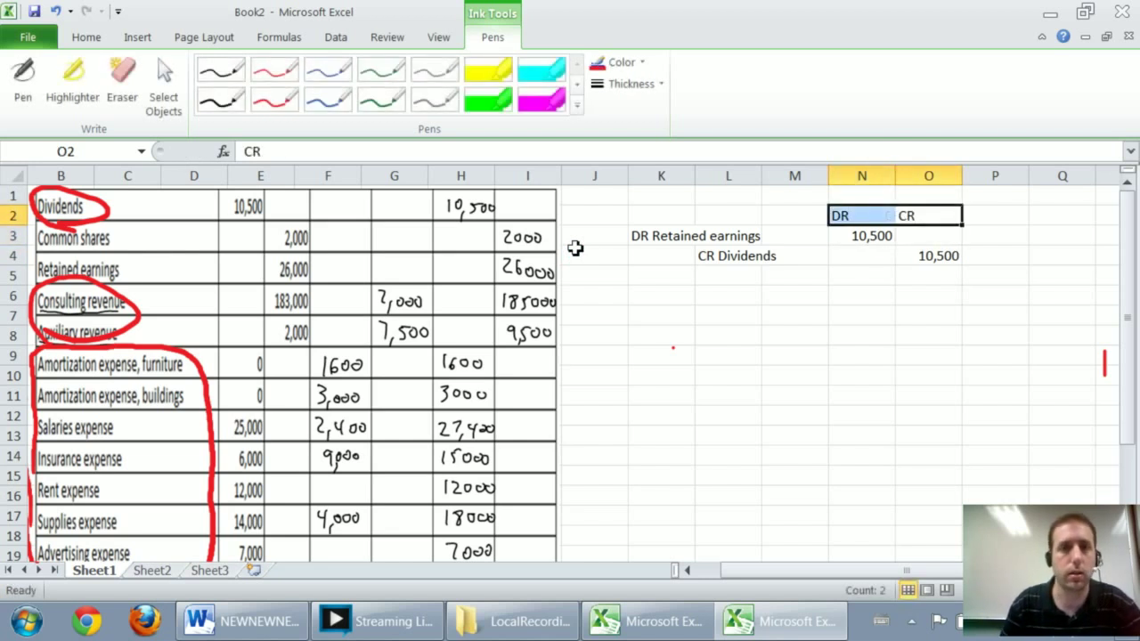
left_click(87, 36)
left_click(314, 99)
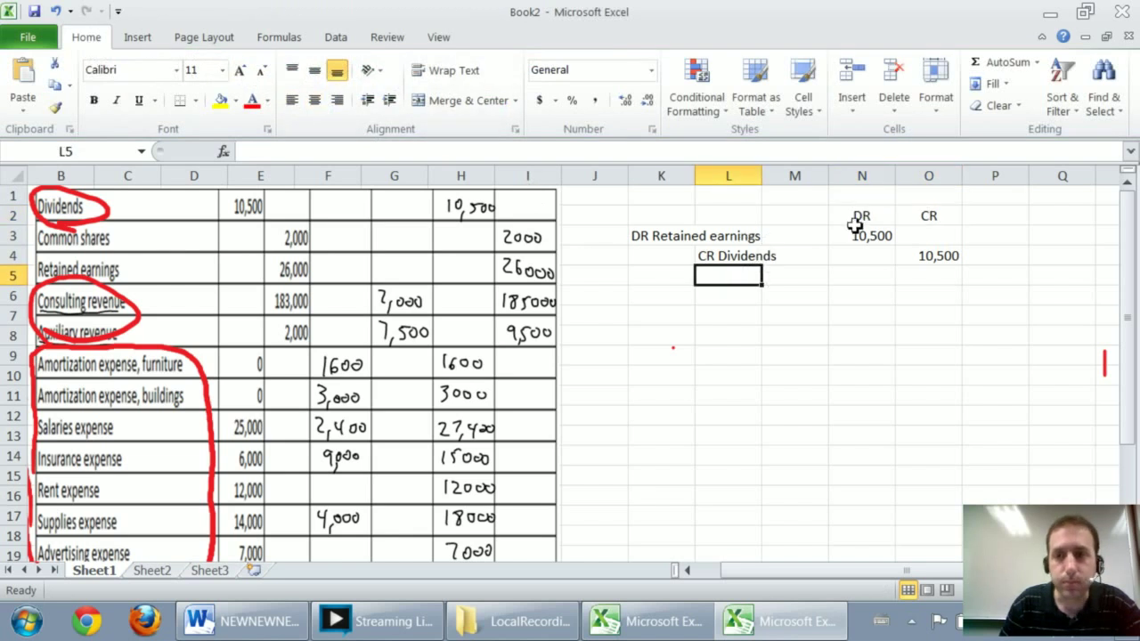
left_click_drag(857, 222, 910, 225)
key("ctrl+u")
left_click(889, 229)
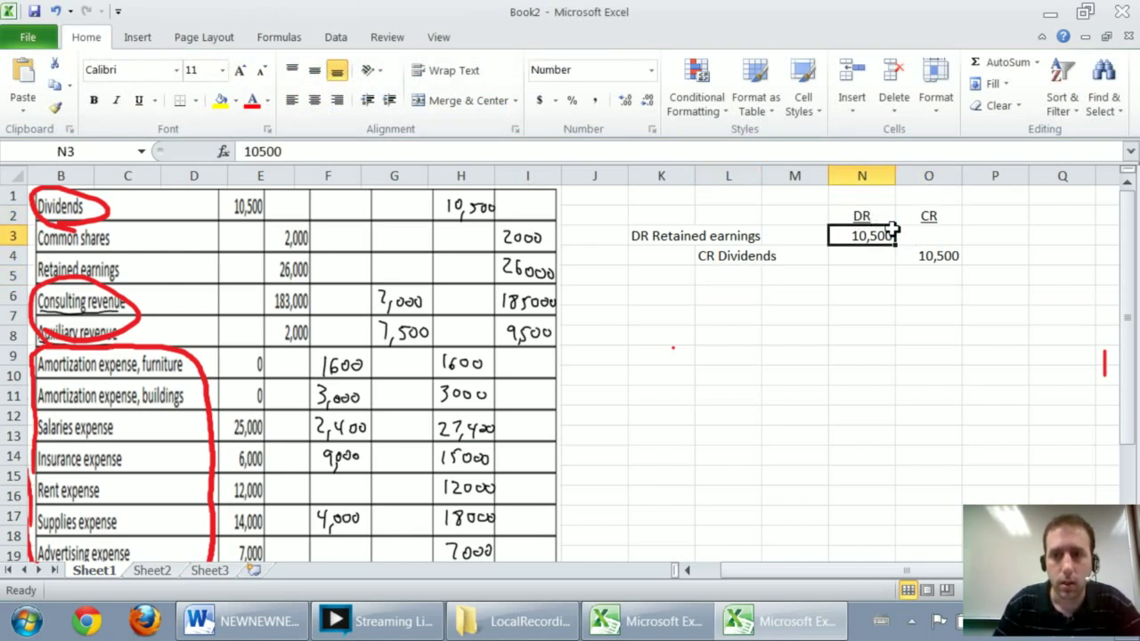
Enter the debit line label "DR Consulting revenue" in cell K6, leaving a blank row below the dividends entry.
key("Down")
key("Left")
key("Left")
key("Left")
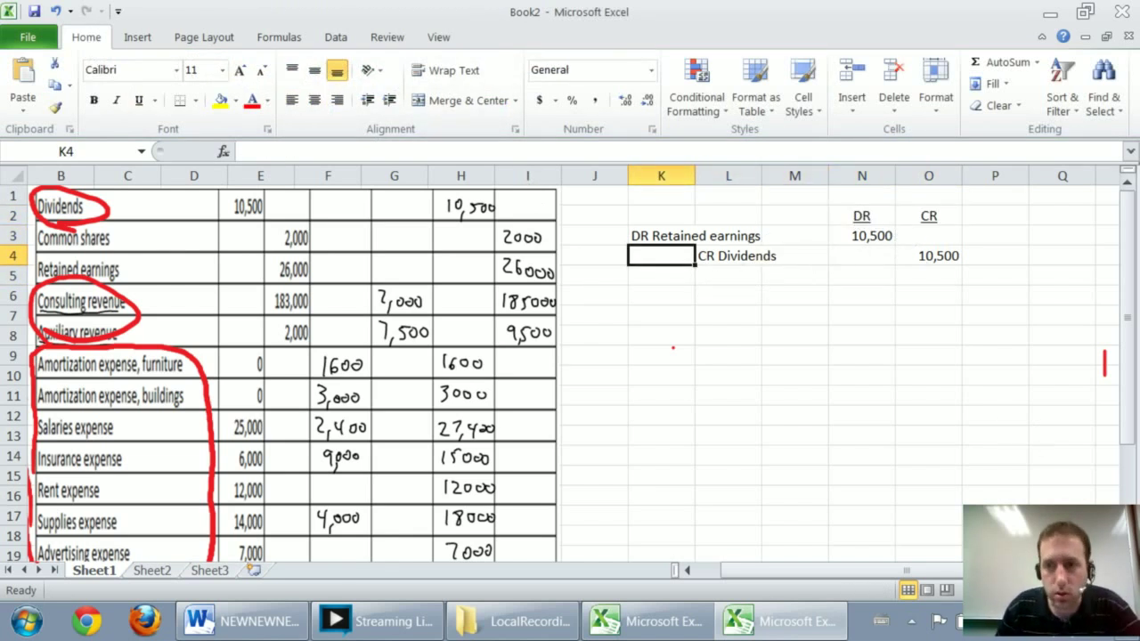
left_click(674, 311)
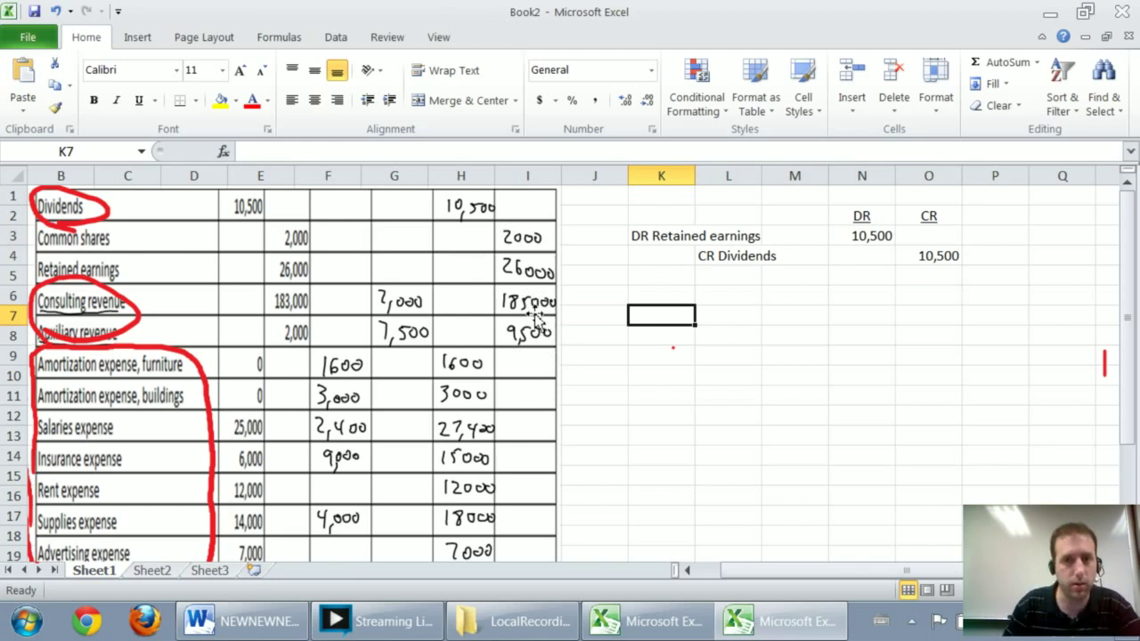
left_click(638, 295)
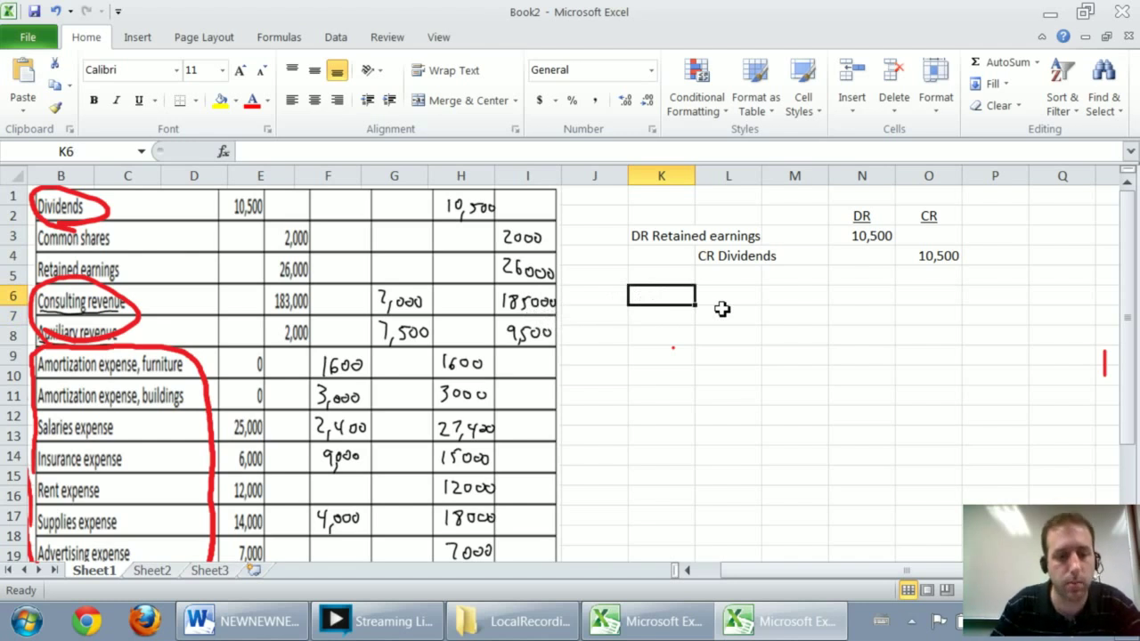
type("DR Cons")
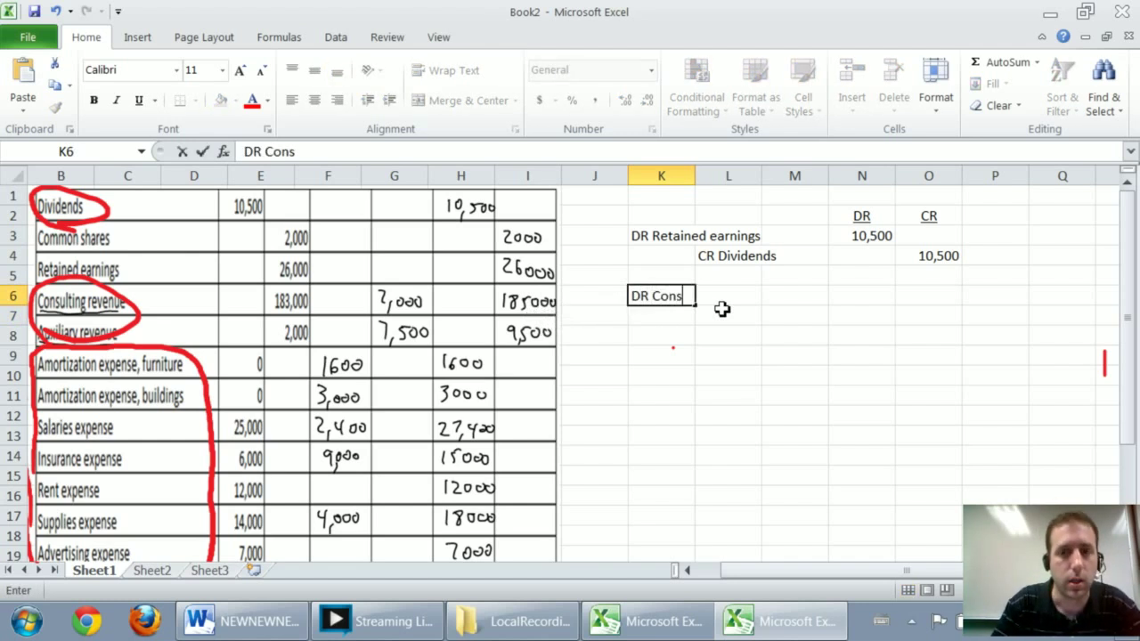
type("ulting rev")
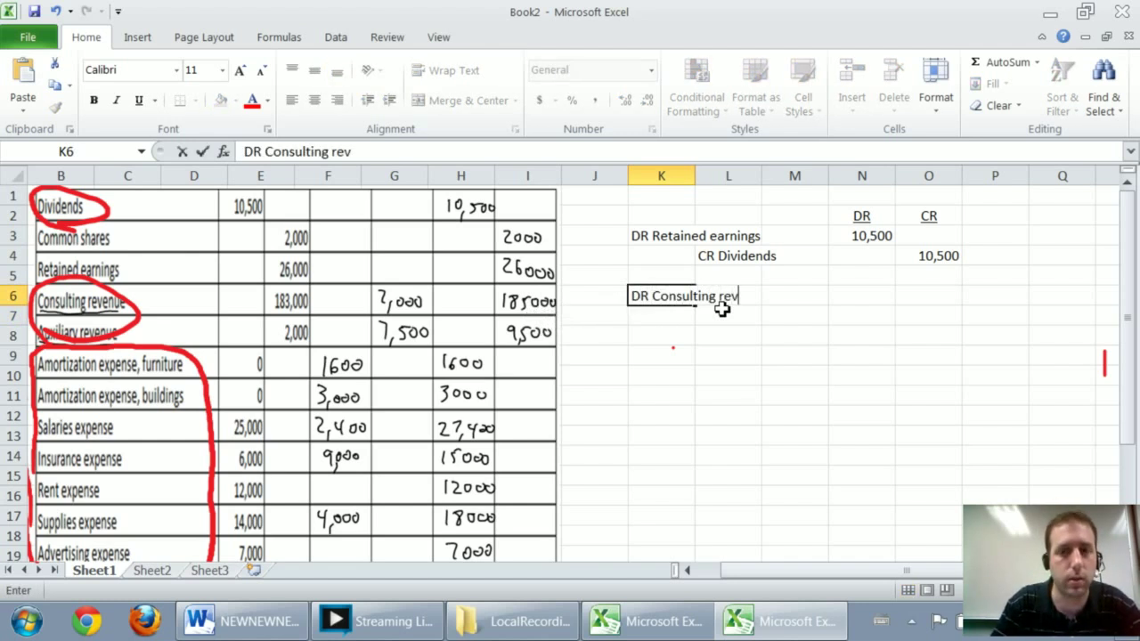
type("enue")
Enter the consulting revenue debit amount 185,000 in cell N6.
key("Tab")
key("Tab")
key("Tab")
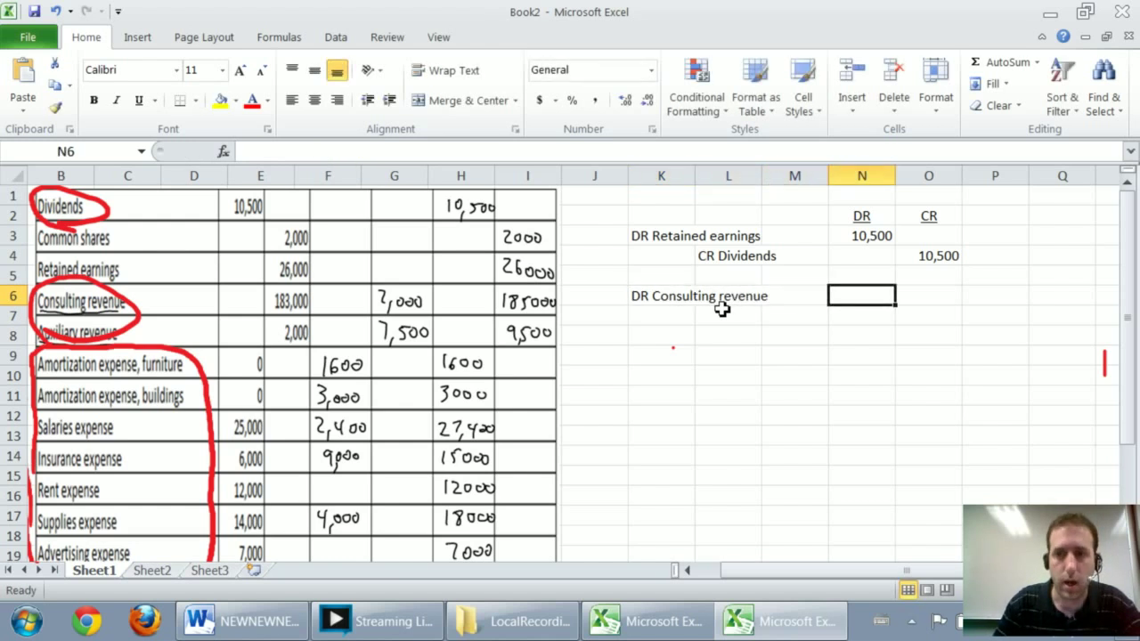
type("185,000")
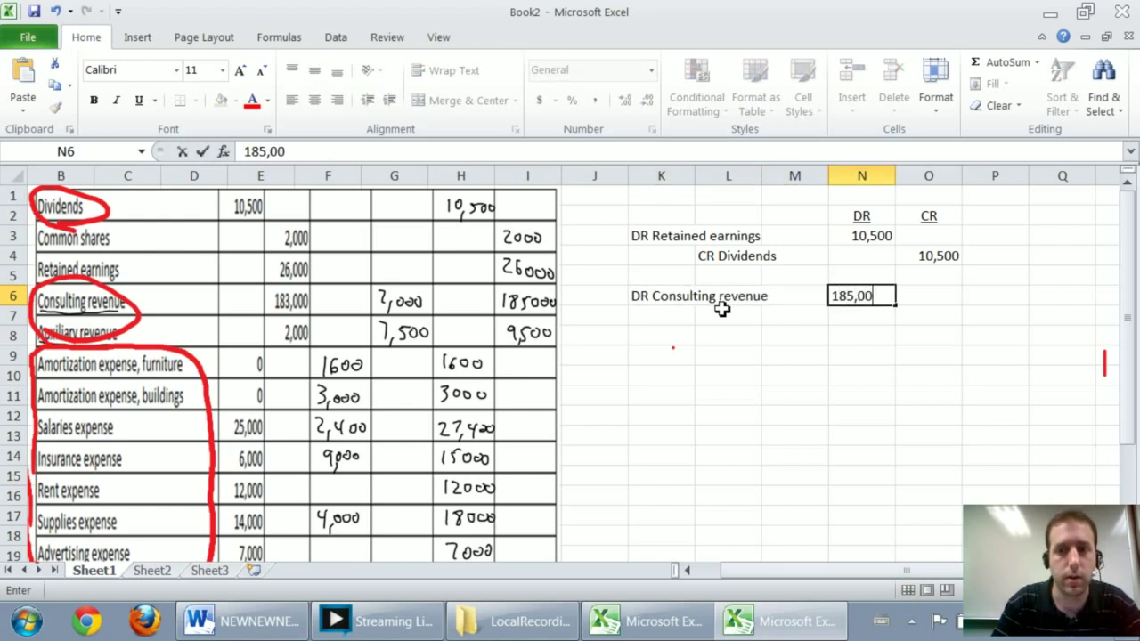
key("Return")
Enter the debit line label "DR Auxiliary Revenue" in cell K7, below the consulting revenue line.
key("Left")
key("Left")
key("Left")
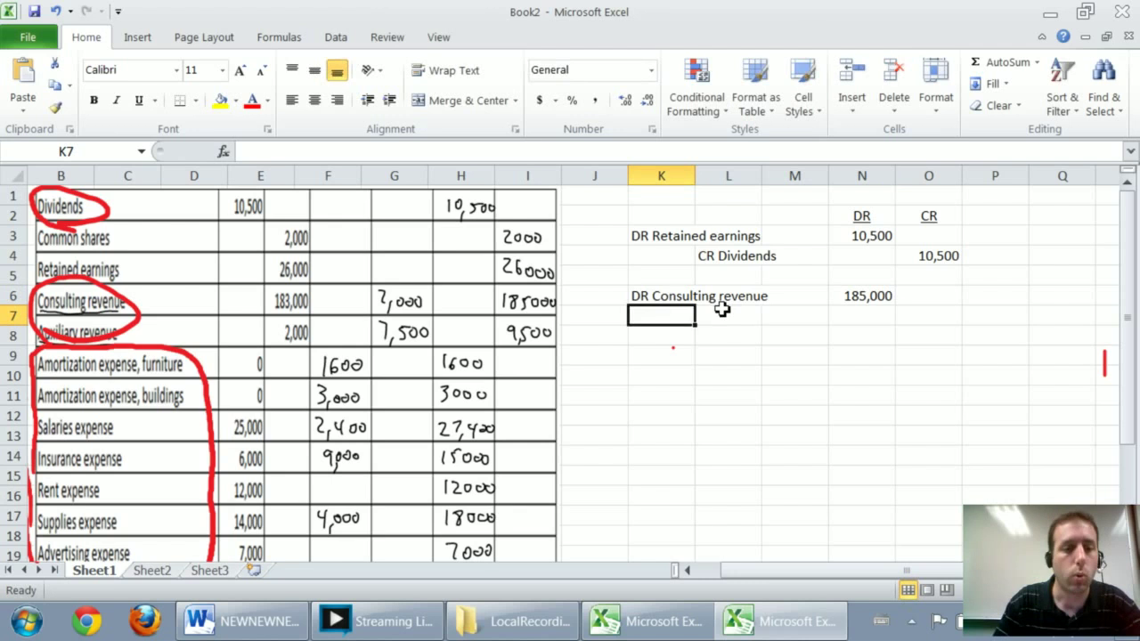
type("DR Auxi")
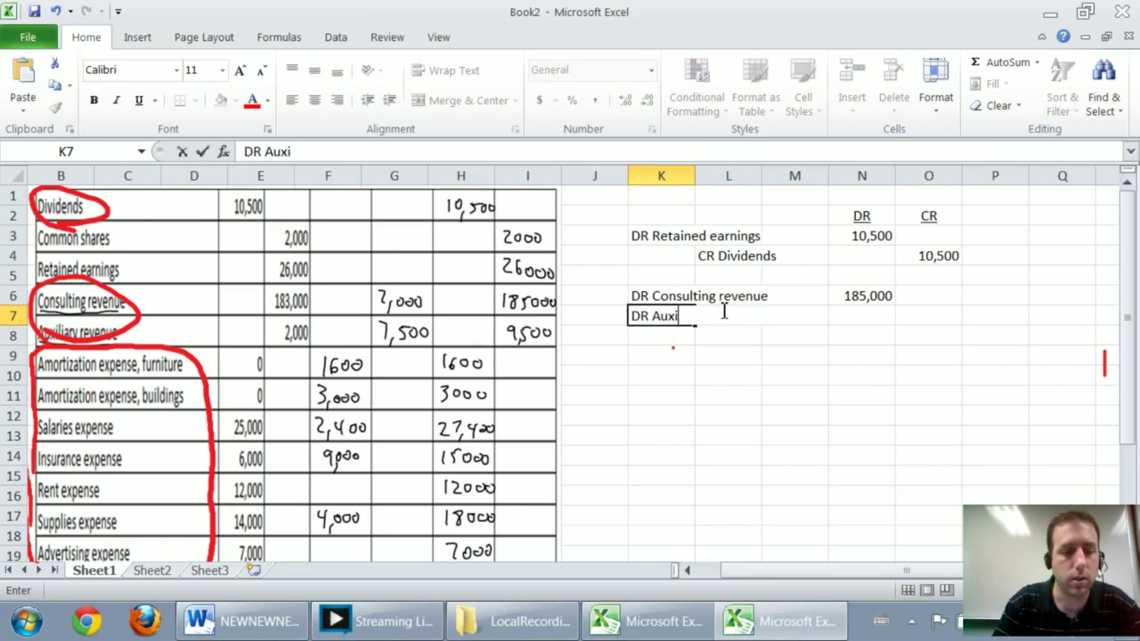
type("liary Revenue")
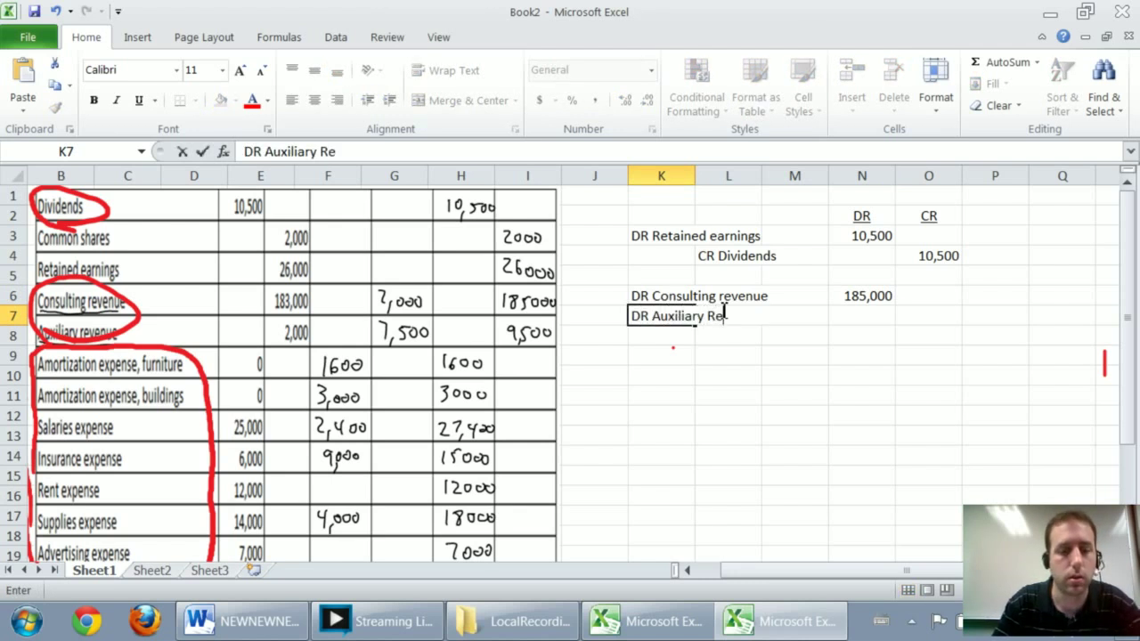
Enter the auxiliary revenue debit amount 9,500 in cell N7.
key("Tab")
key("Tab")
key("Tab")
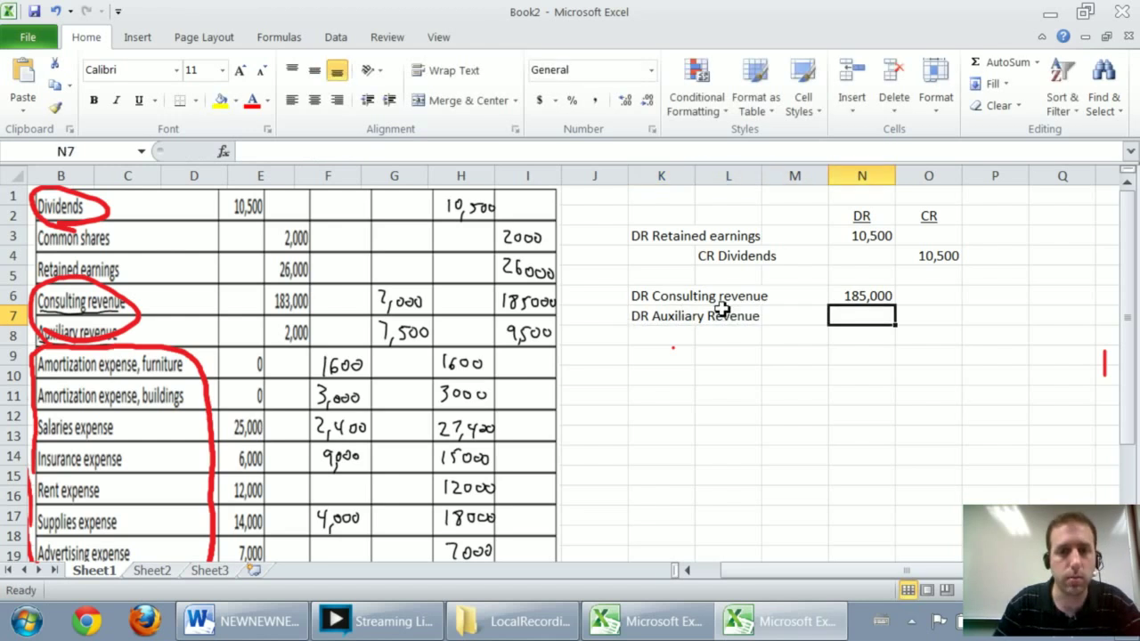
type("9,500")
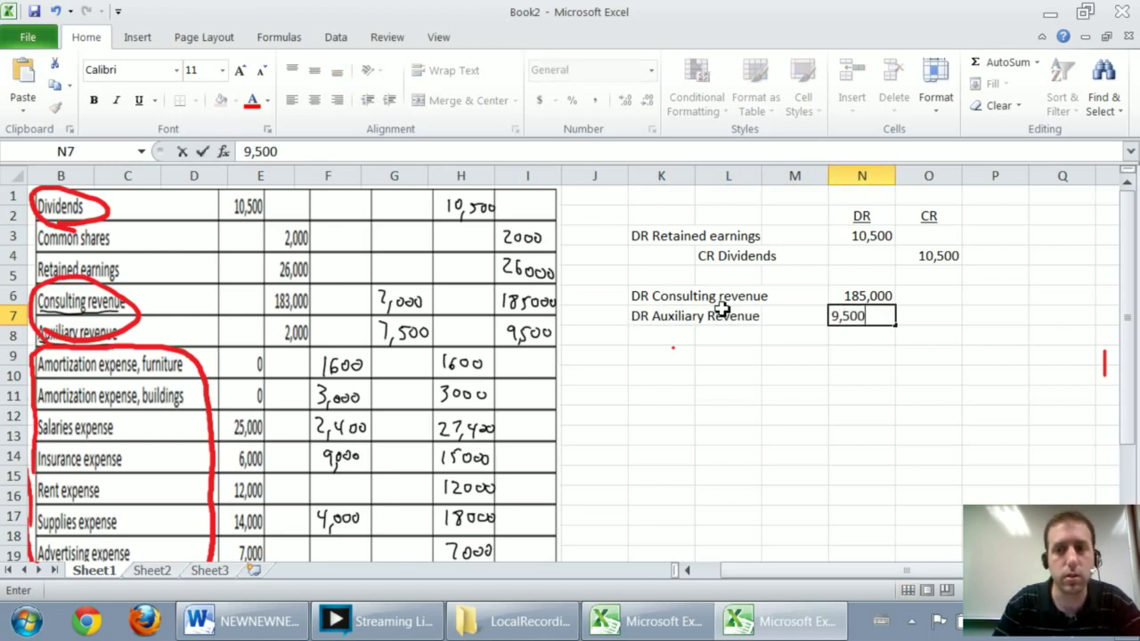
key("Return")
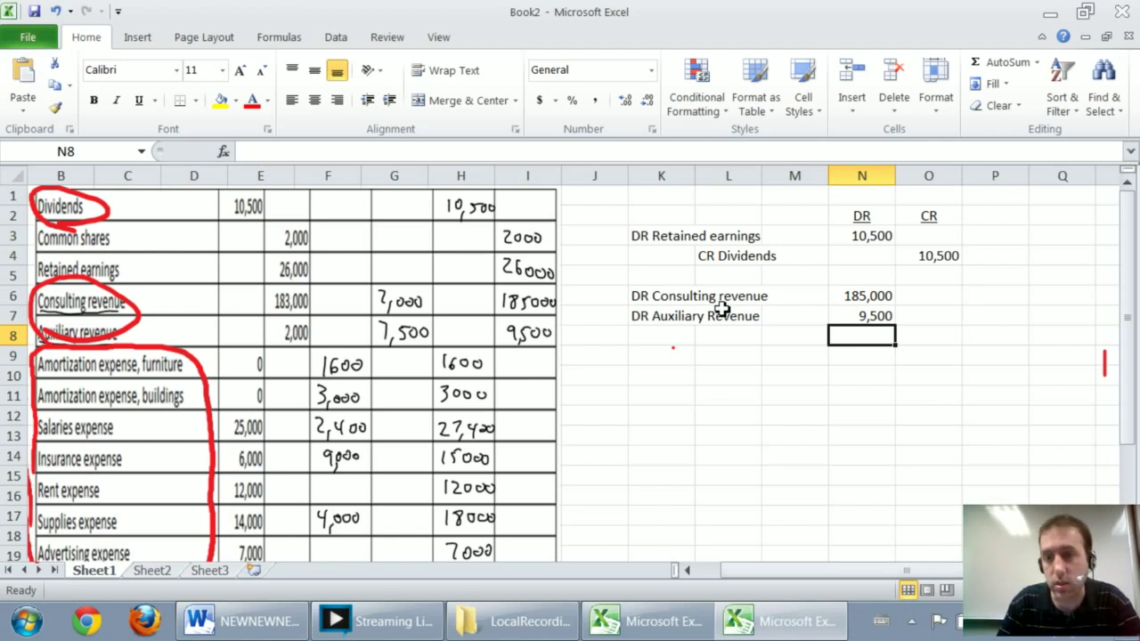
Enter the credit line label "CR Retained earnings" in cell L8, below the two revenue debit lines.
key("Left")
key("Left")
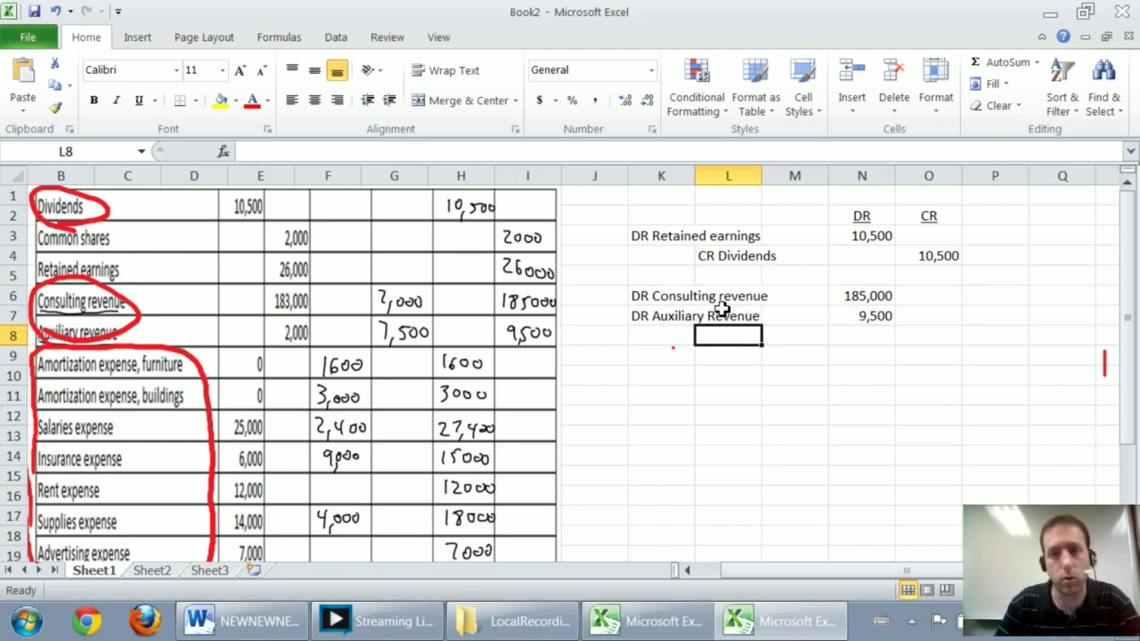
type("CR R")
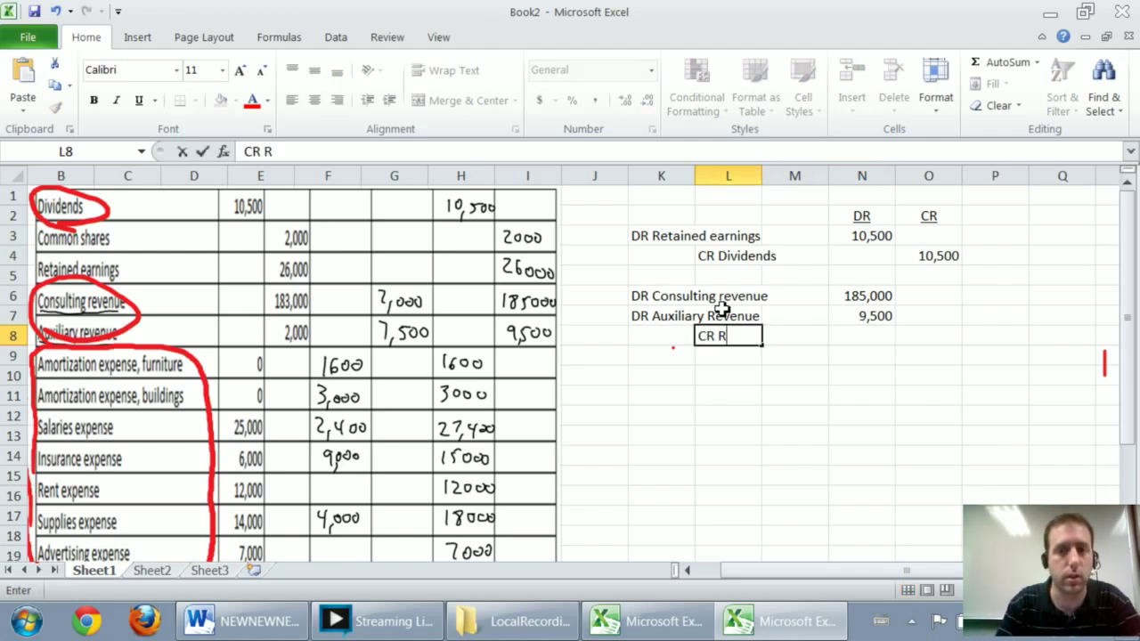
type("etained ea")
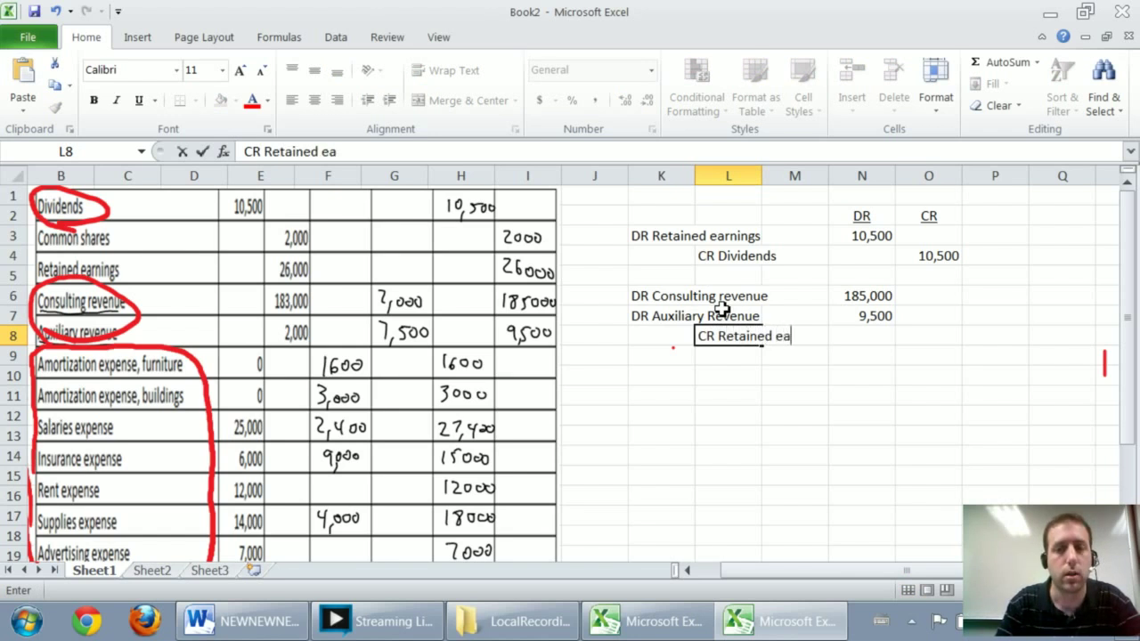
type("rnings")
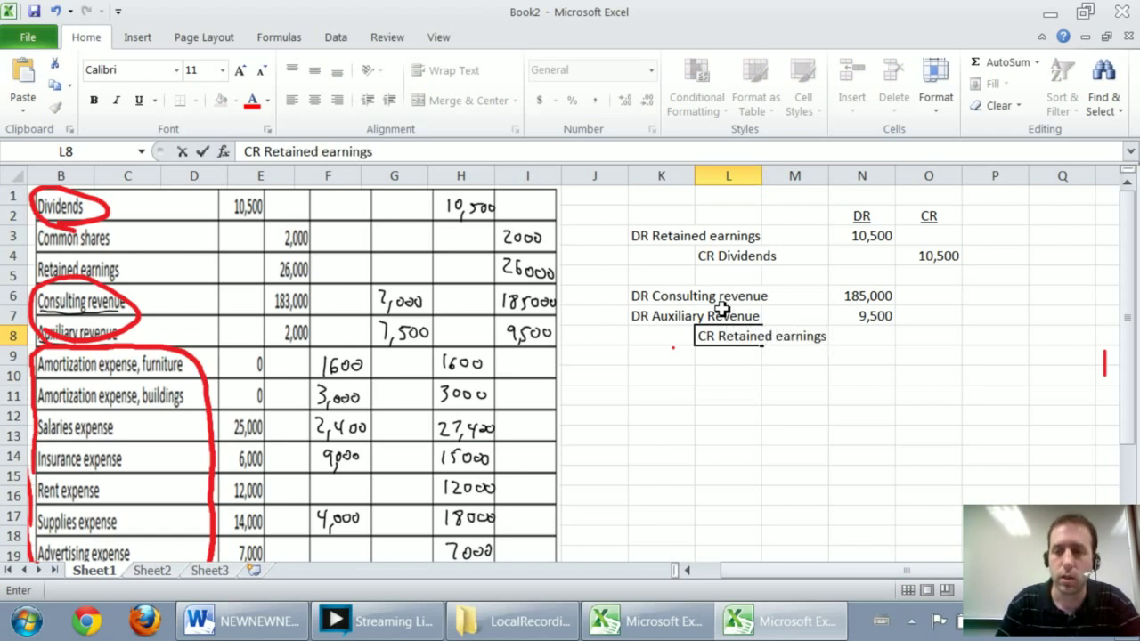
Calculate the retained earnings credit in cell O8 as the sum of both revenue debits with the formula =N6+N7.
key("Right")
key("Right")
key("Right")
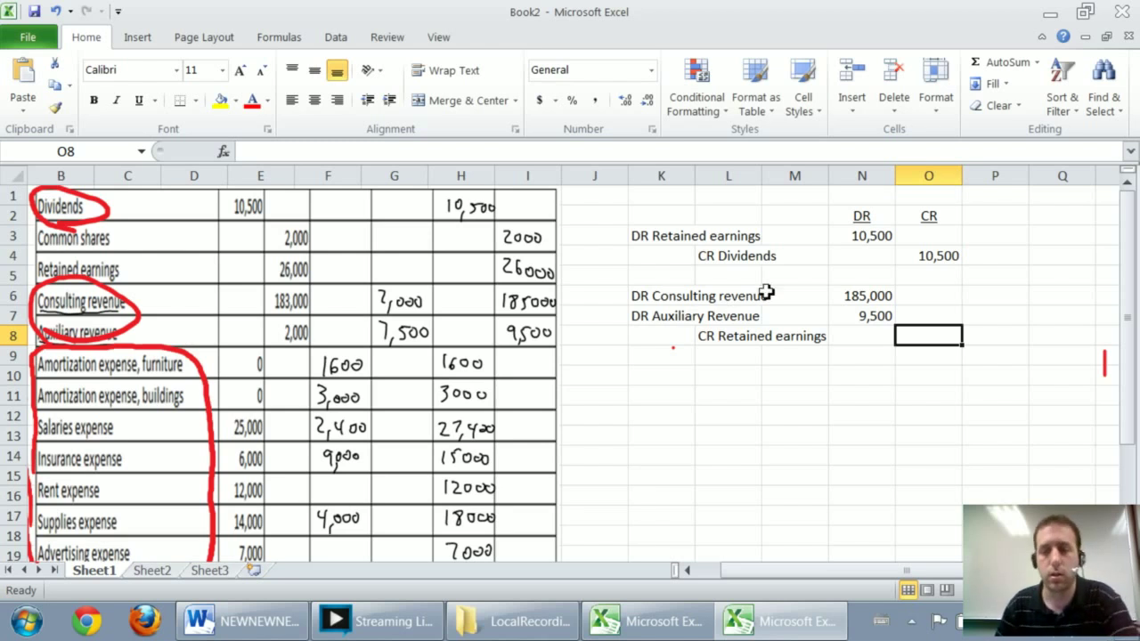
type("=")
left_click(860, 297)
type("+")
left_click(869, 321)
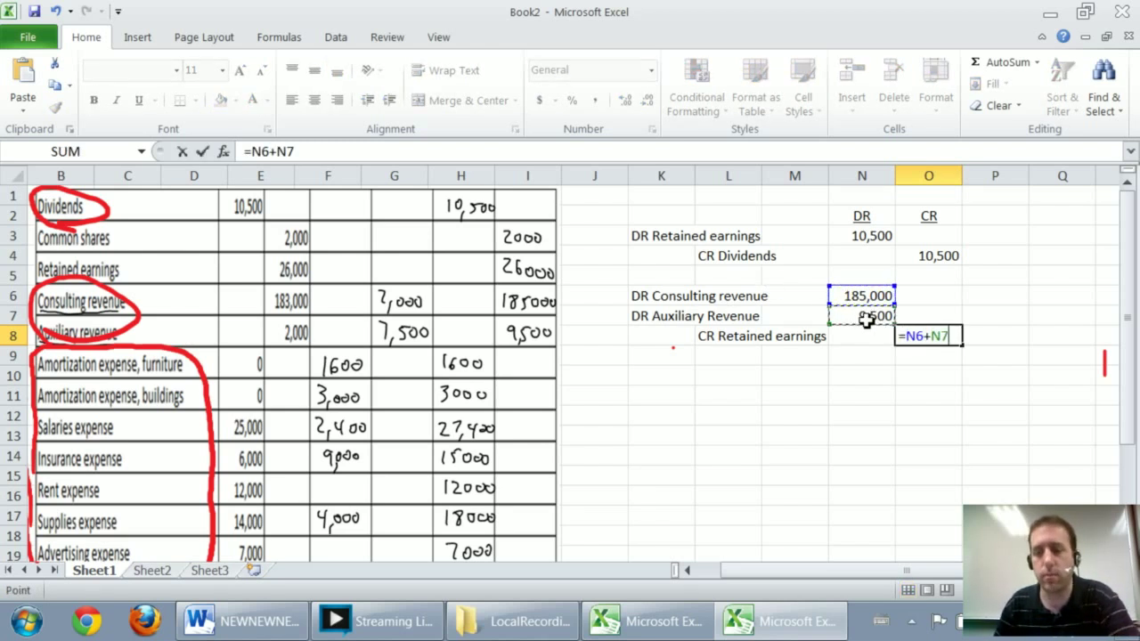
key("Return")
Enter the debit line label "DR Retained earnings" in cell K10 to start the expense closing entry.
left_click(658, 374)
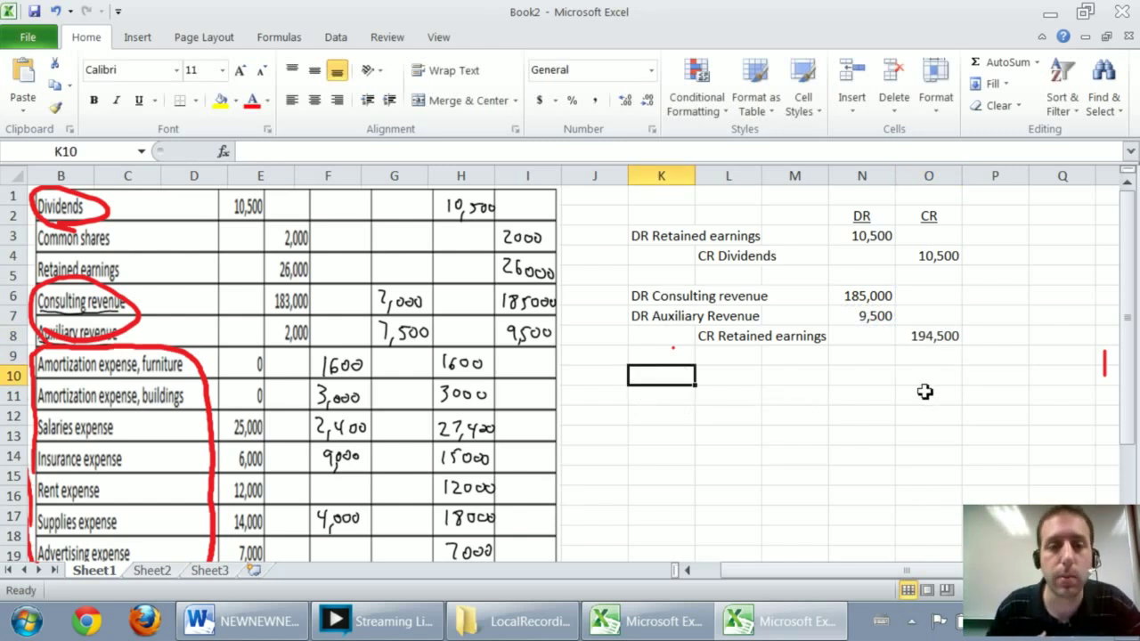
scroll(806, 405, "down", 1)
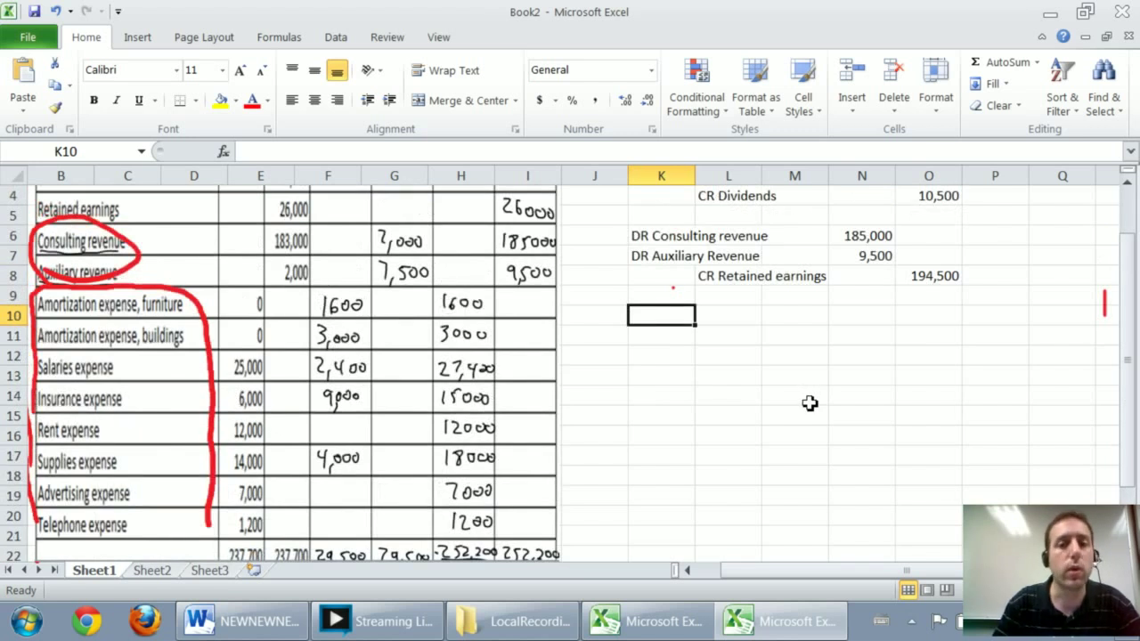
type("DR ")
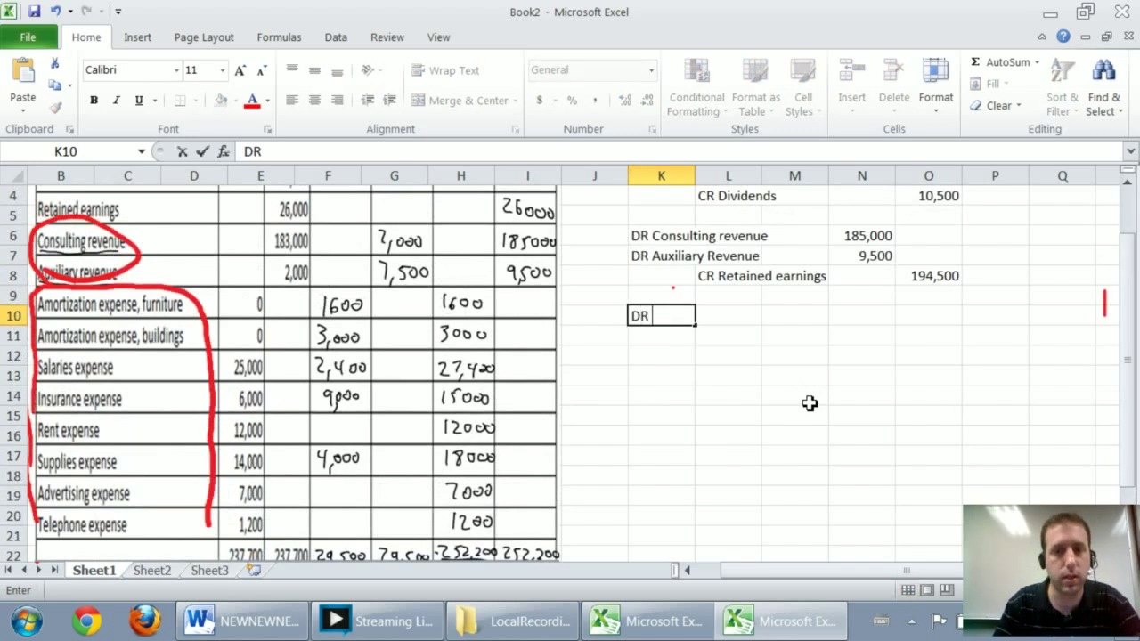
type("Retained Ea")
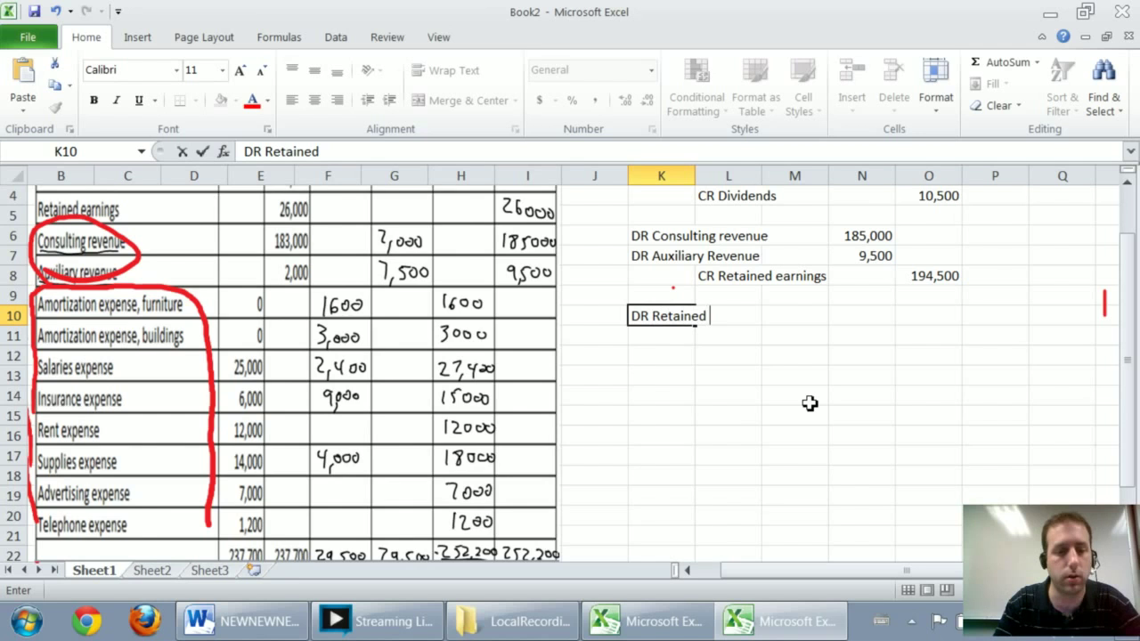
key("BackSpace")
key("BackSpace")
type("earnings")
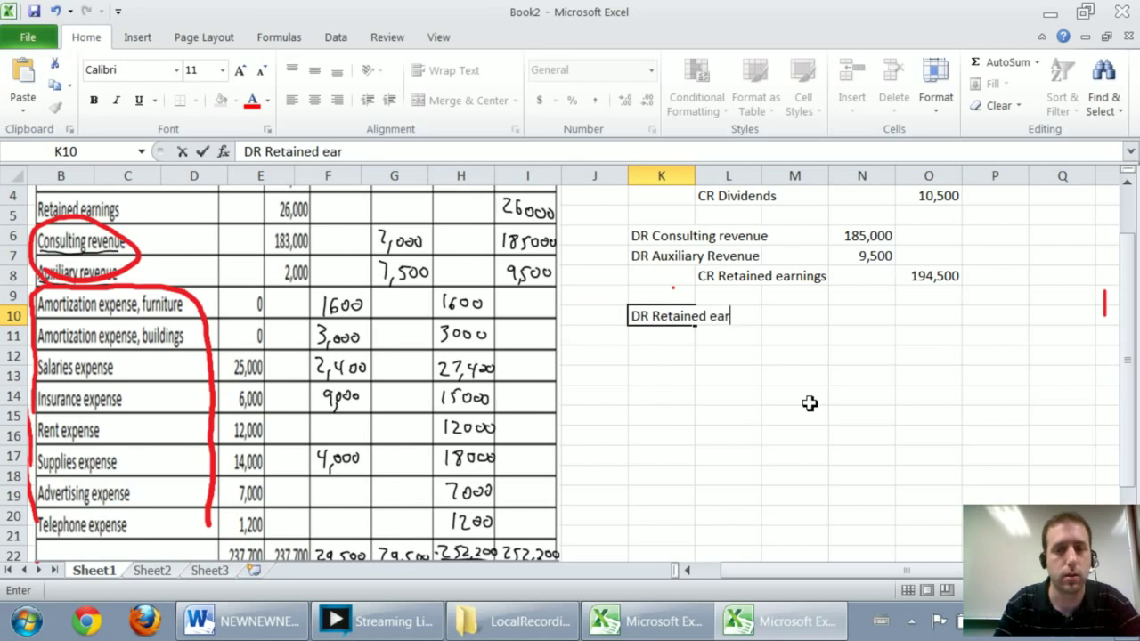
key("Return")
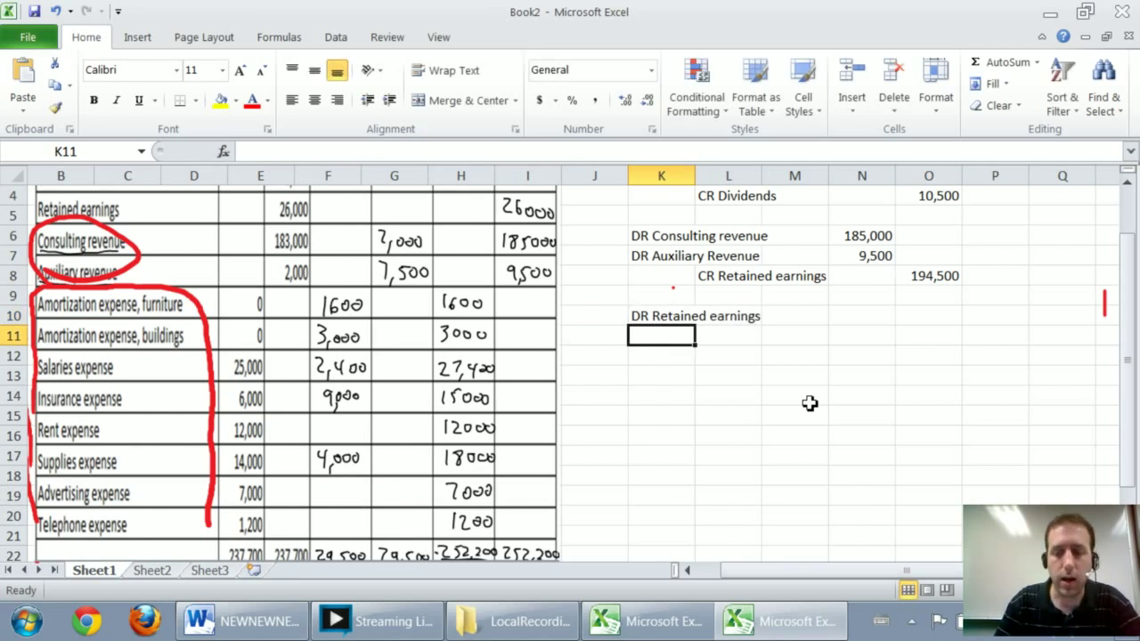
Enter the credit line label "CR Amortization expense" in cell L11, below the retained earnings debit line.
key("Right")
type("CR Am")
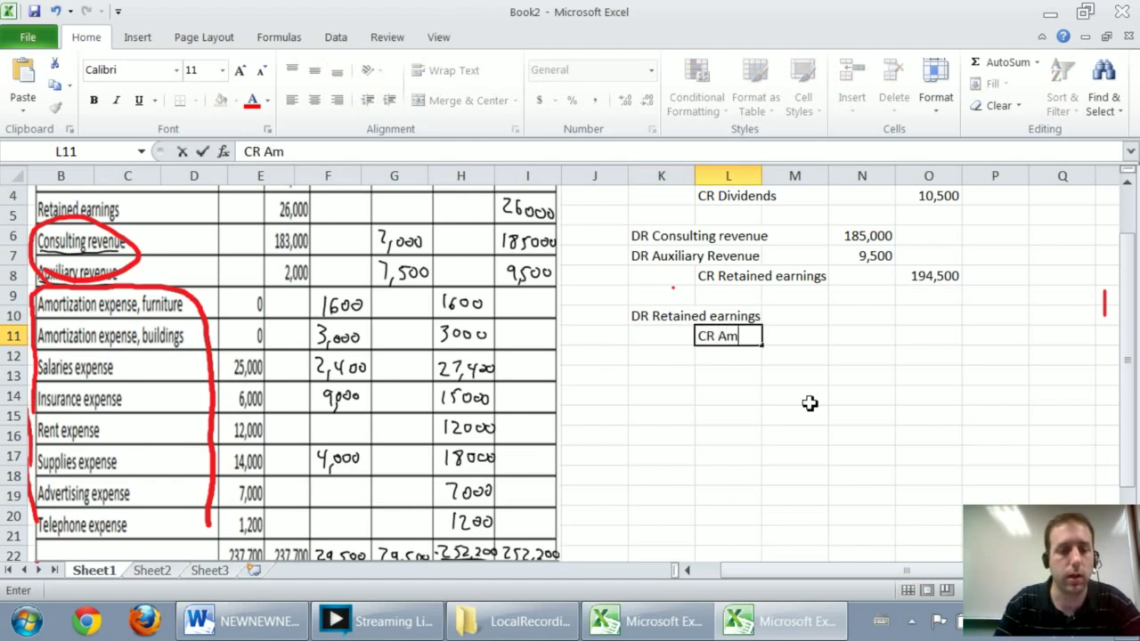
type("ortization e")
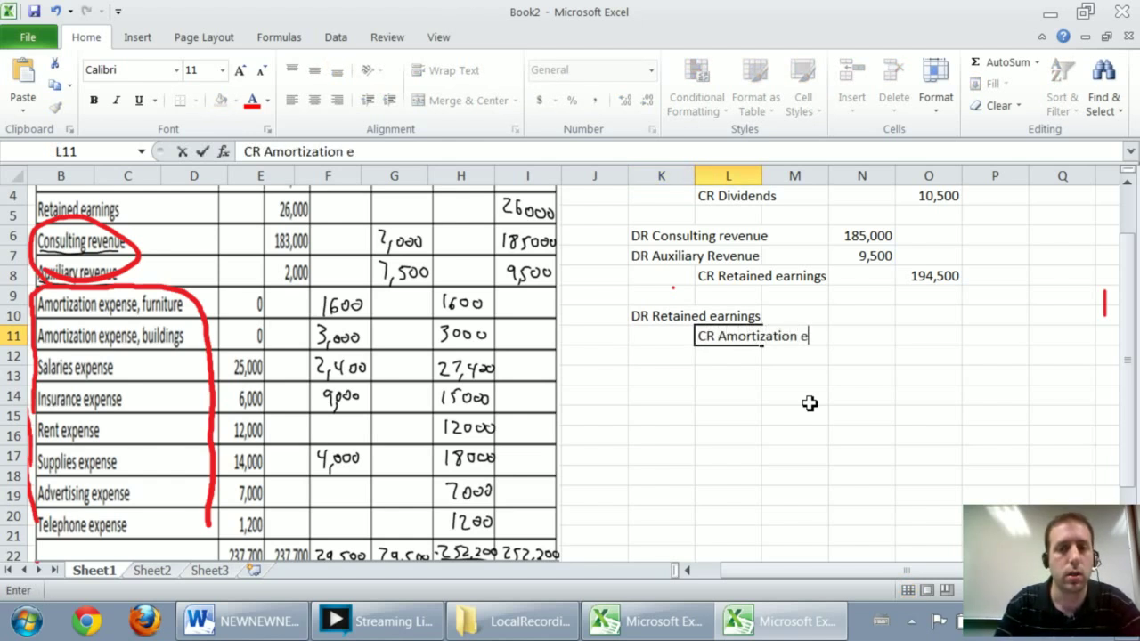
type("xpense")
key("Return")
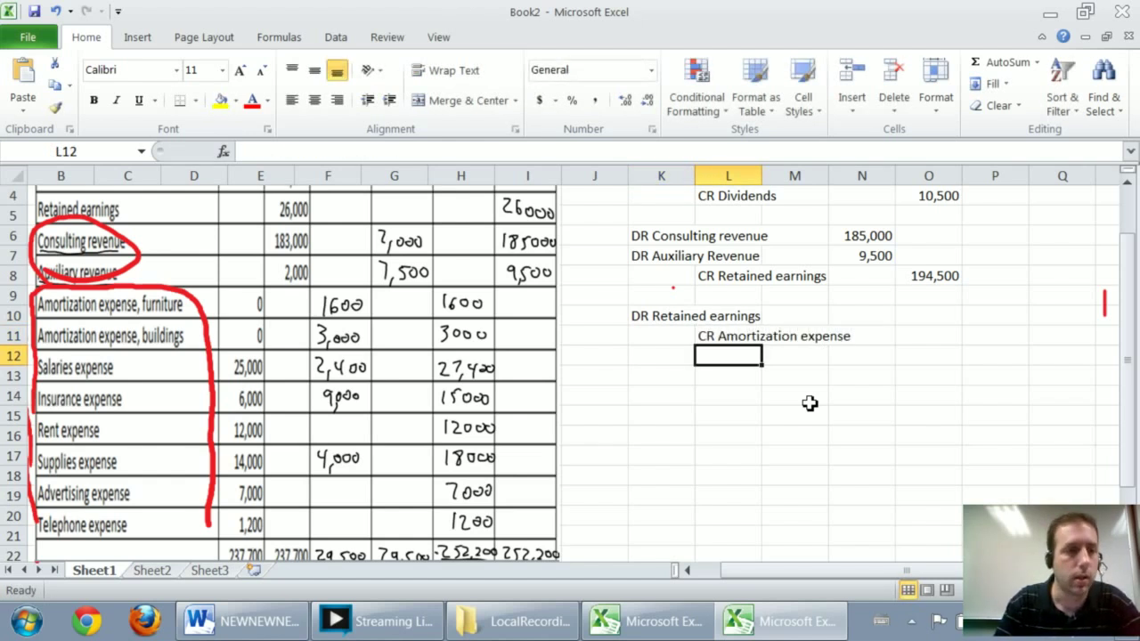
Extend the amortization credit label in cell L11 to read "CR Amortization expense - furn".
key("Up")
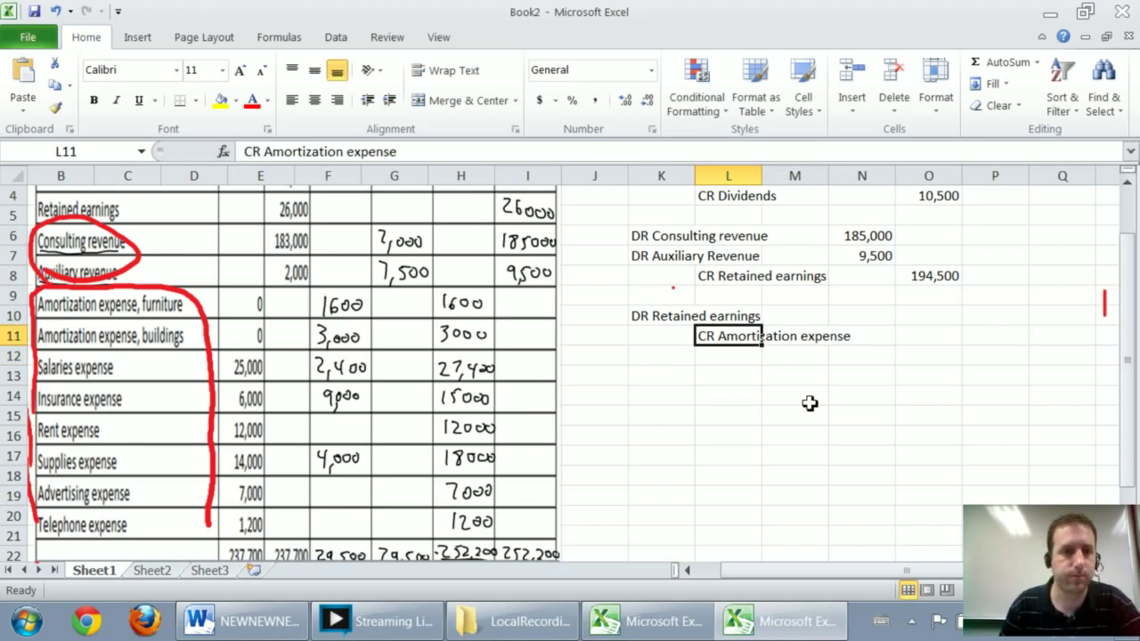
left_click(417, 153)
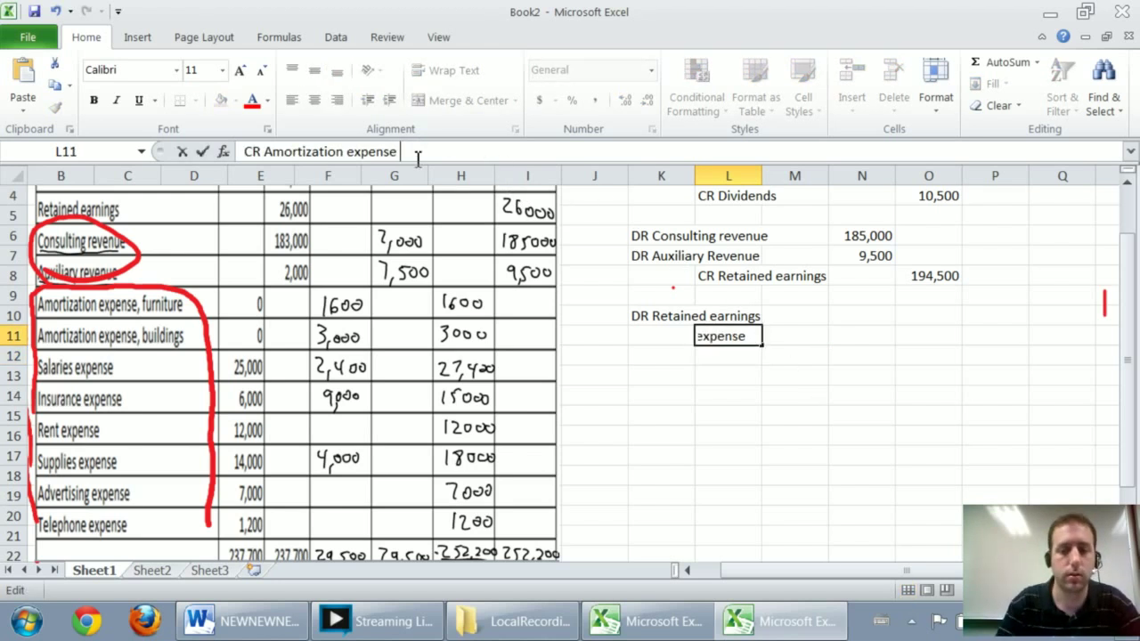
type("- furn")
key("Return")
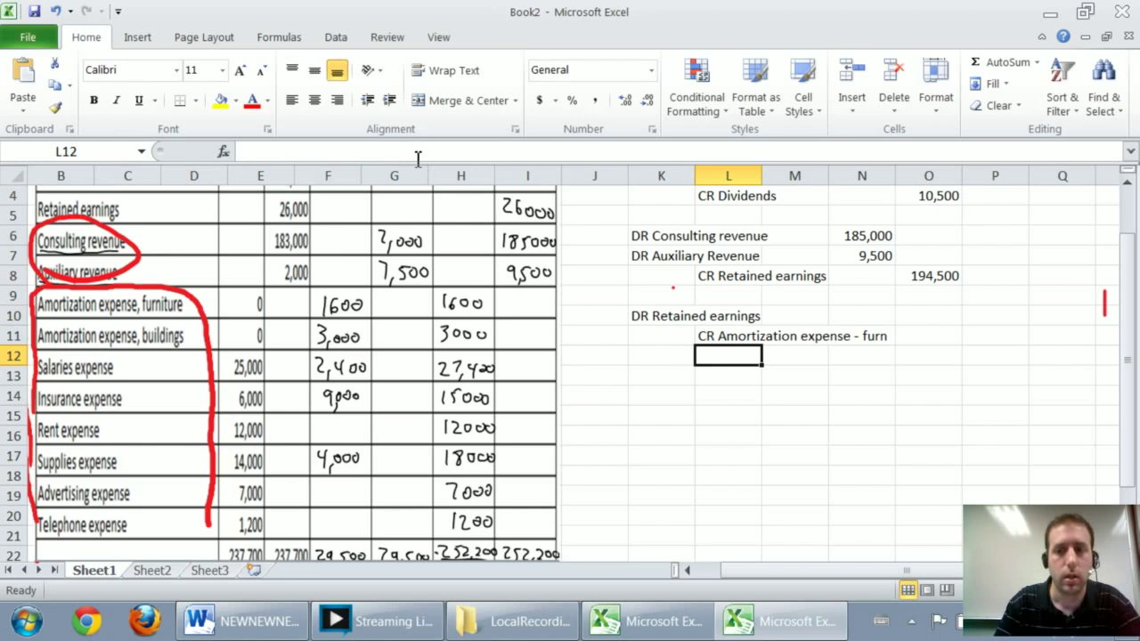
Enter the credit line label "CR Amortization expense - bldg" in cell L12.
type("CR A")
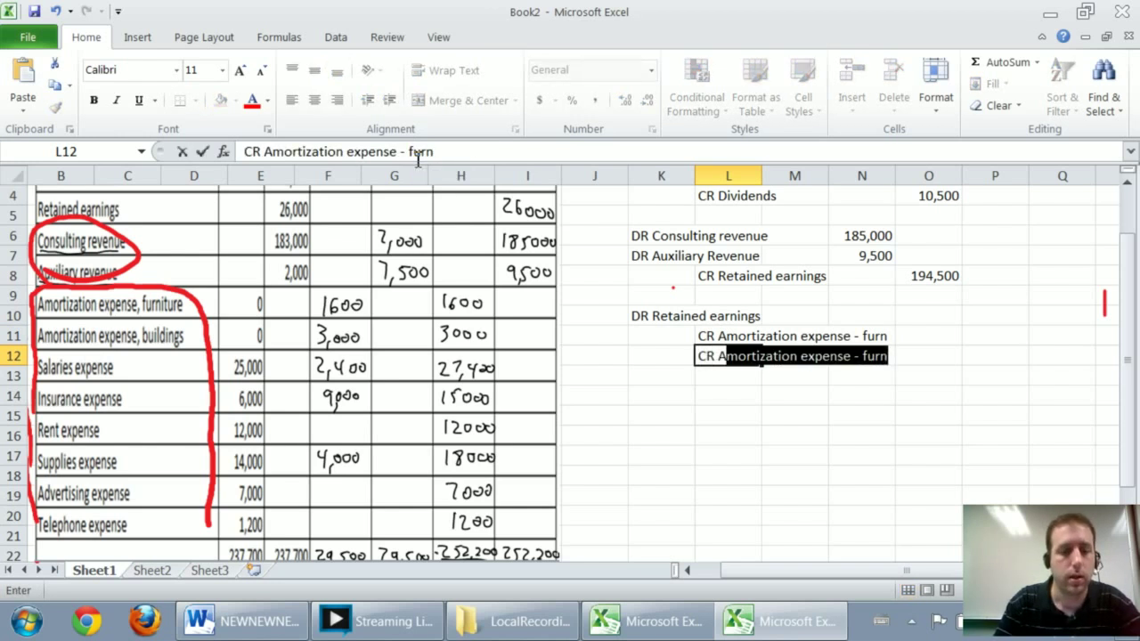
type("mortization expense - ")
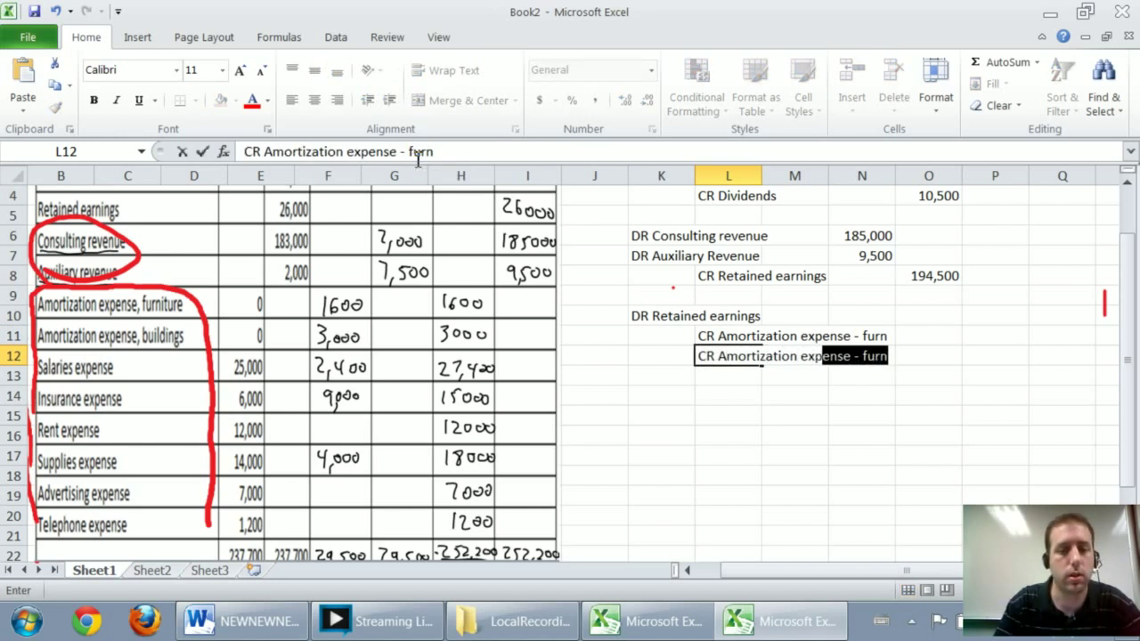
type("bldg")
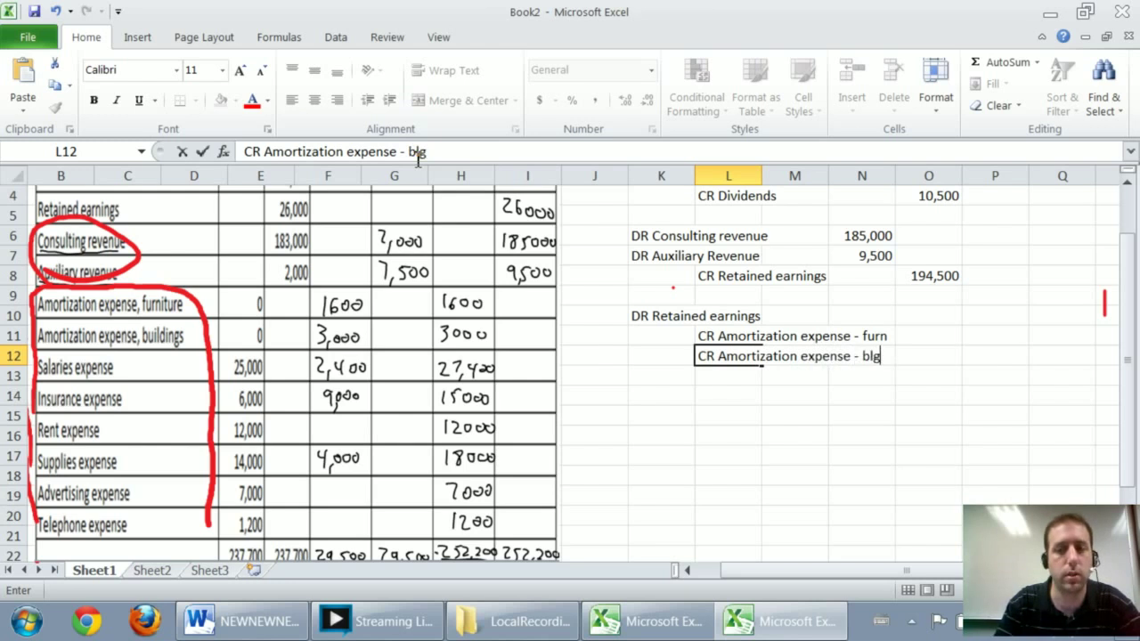
key("BackSpace")
type("dg")
key("Return")
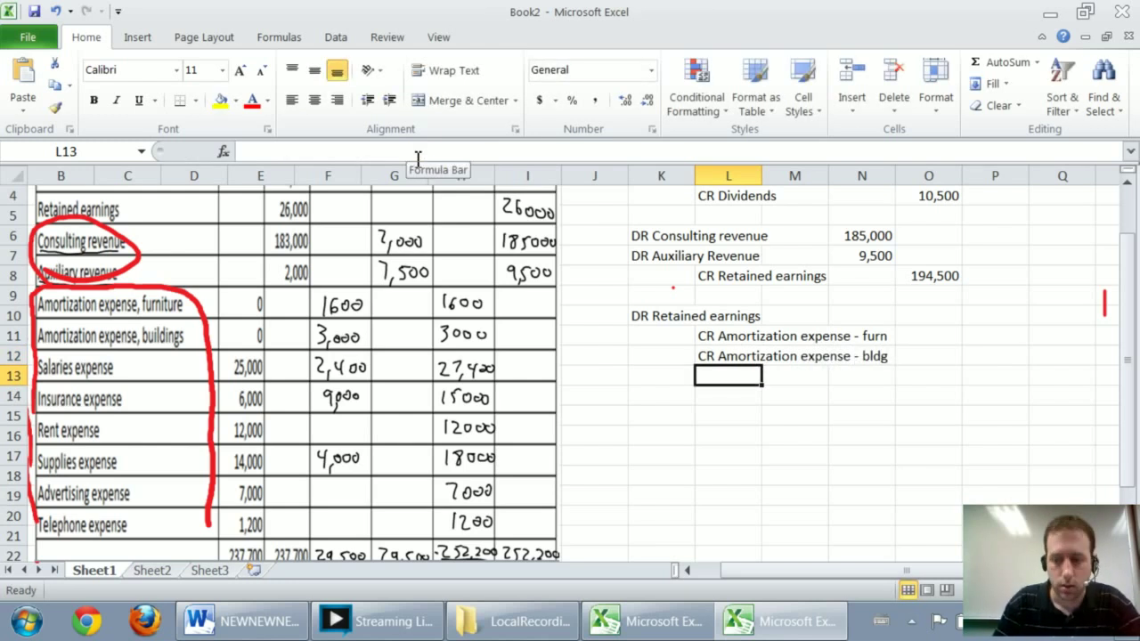
Enter the amortization credit amounts 1600 for furniture in cell O11 and 3000 for buildings in cell O12.
key("Right")
key("Right")
key("Right")
key("Up")
key("Right")
key("Up")
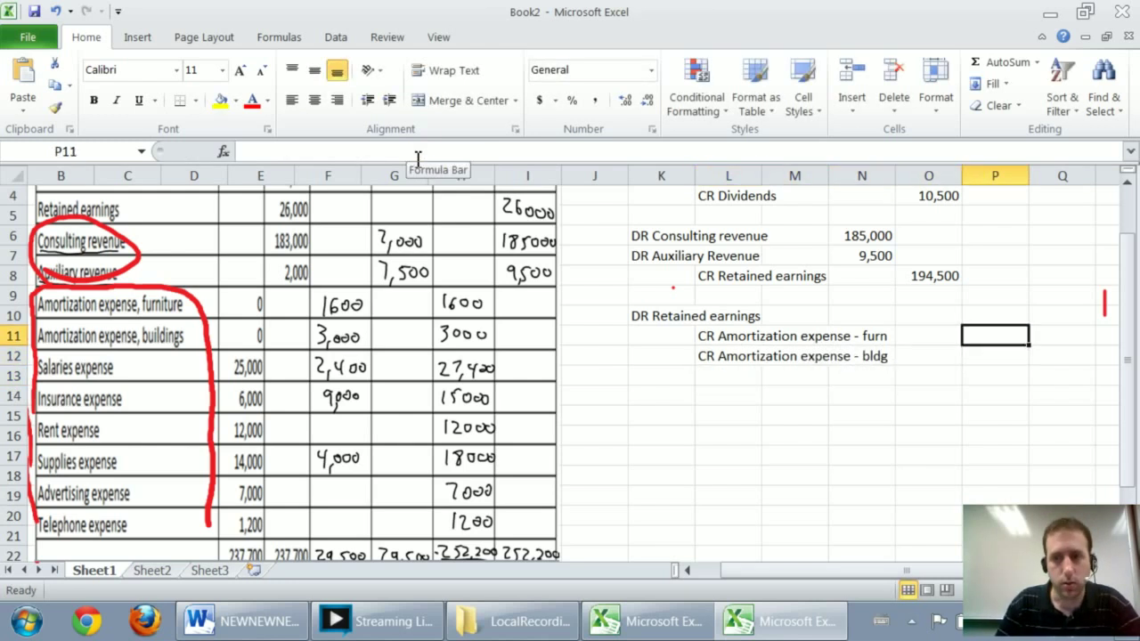
key("Left")
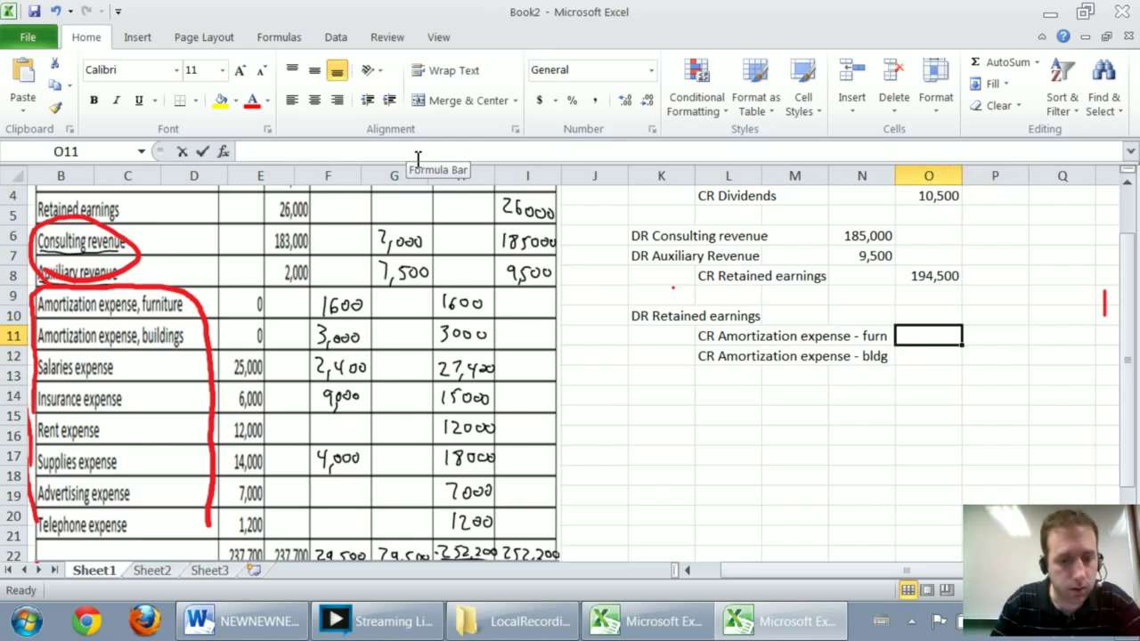
type("1600")
key("Return")
type("4")
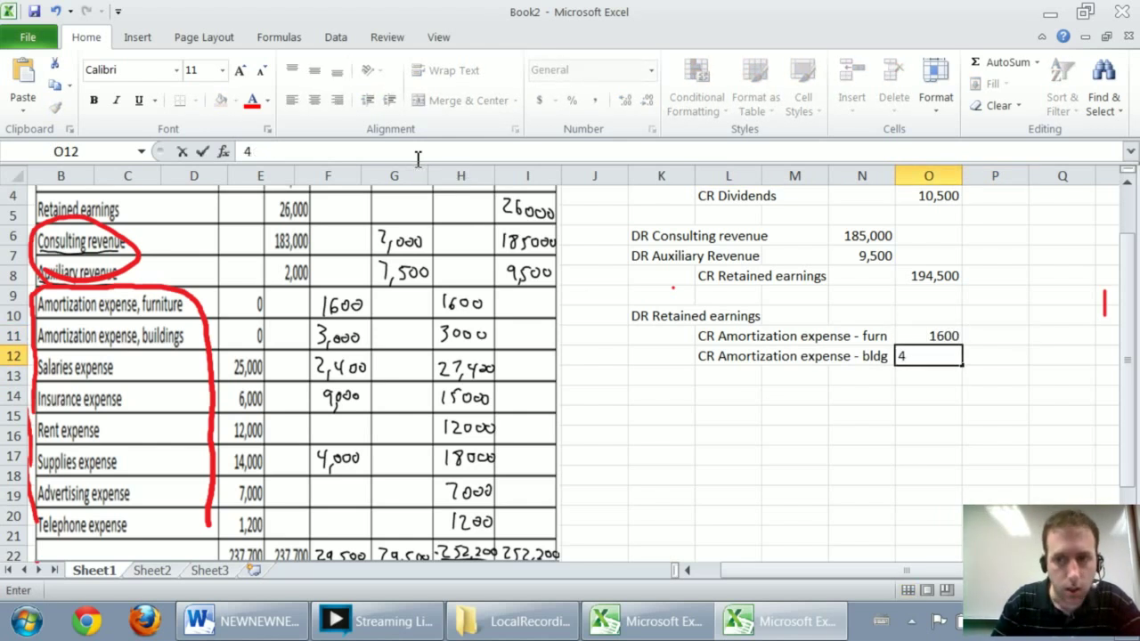
type("3000")
key("Return")
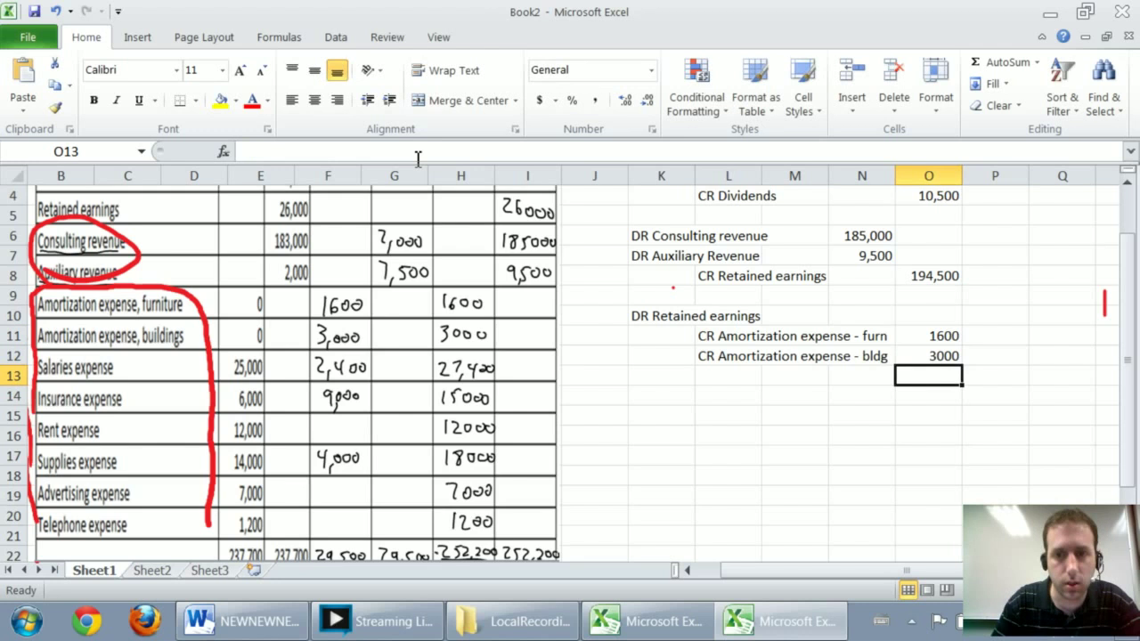
Add the salaries credit line in row 13, with "CR Salaries exp" in L13 and 27,400 in O13.
key("Left")
key("Left")
key("Left")
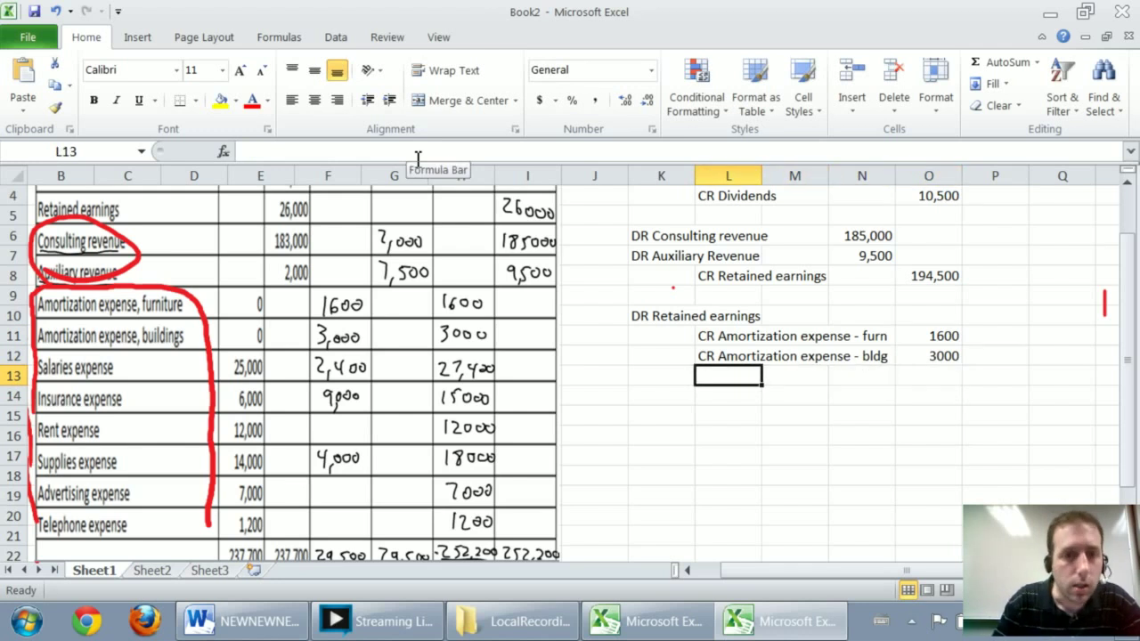
type("CR")
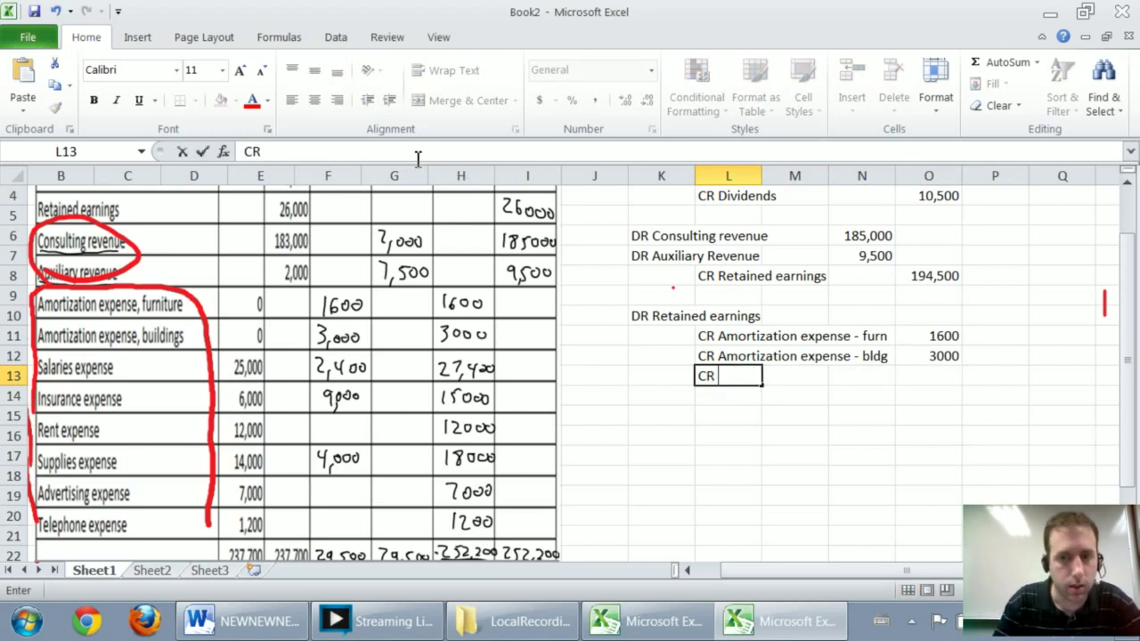
type(" Sala")
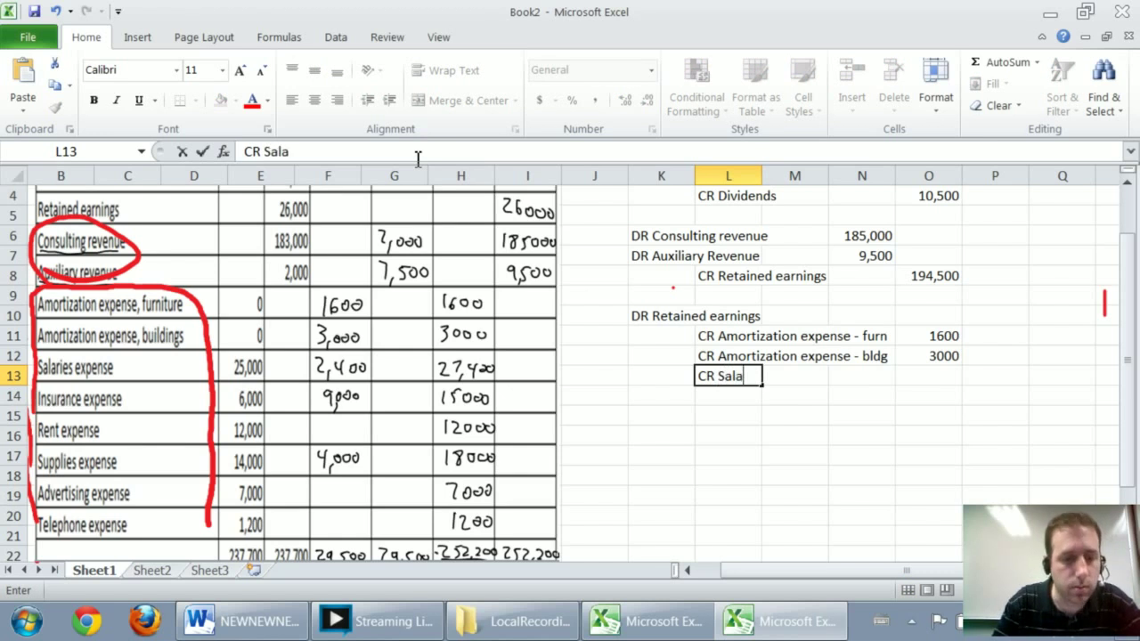
type("ries exp")
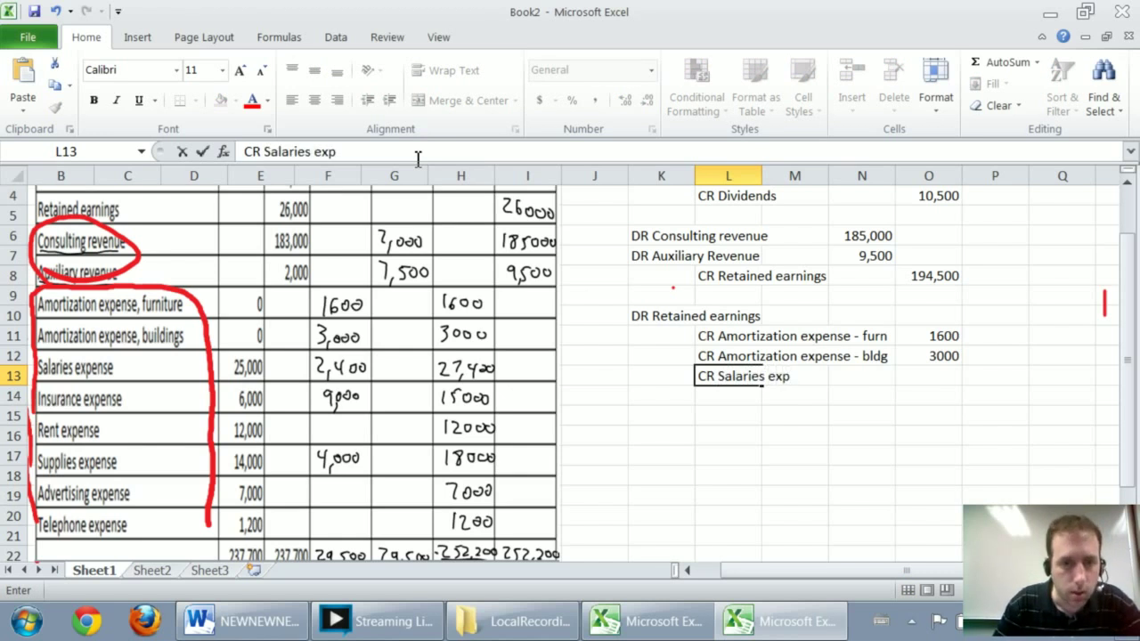
key("Tab")
key("Tab")
key("Tab")
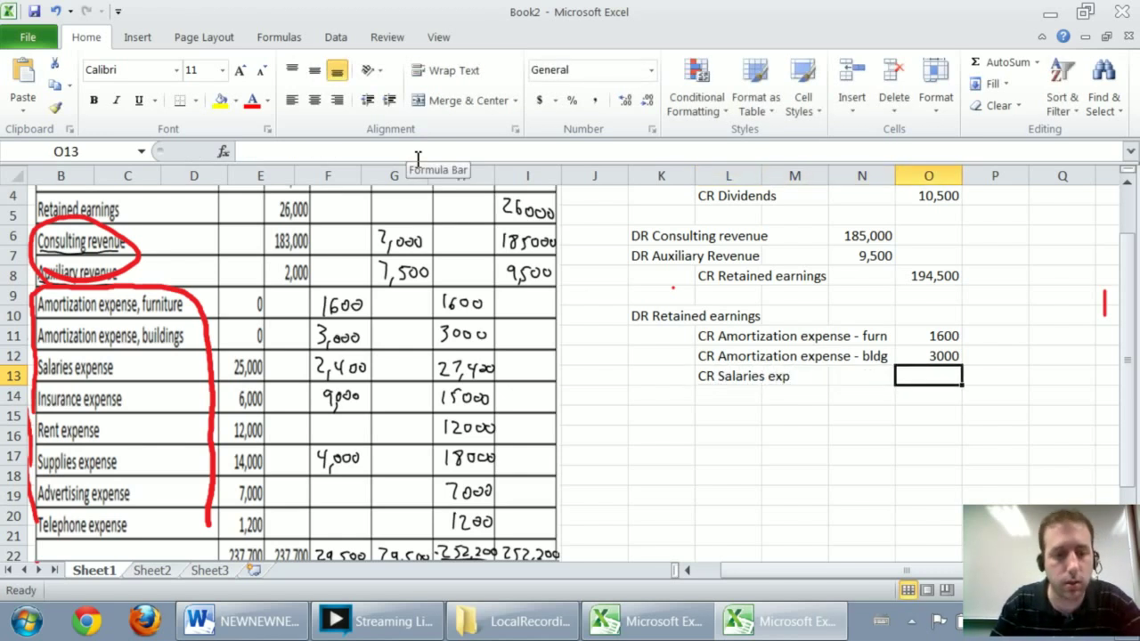
type("27,400")
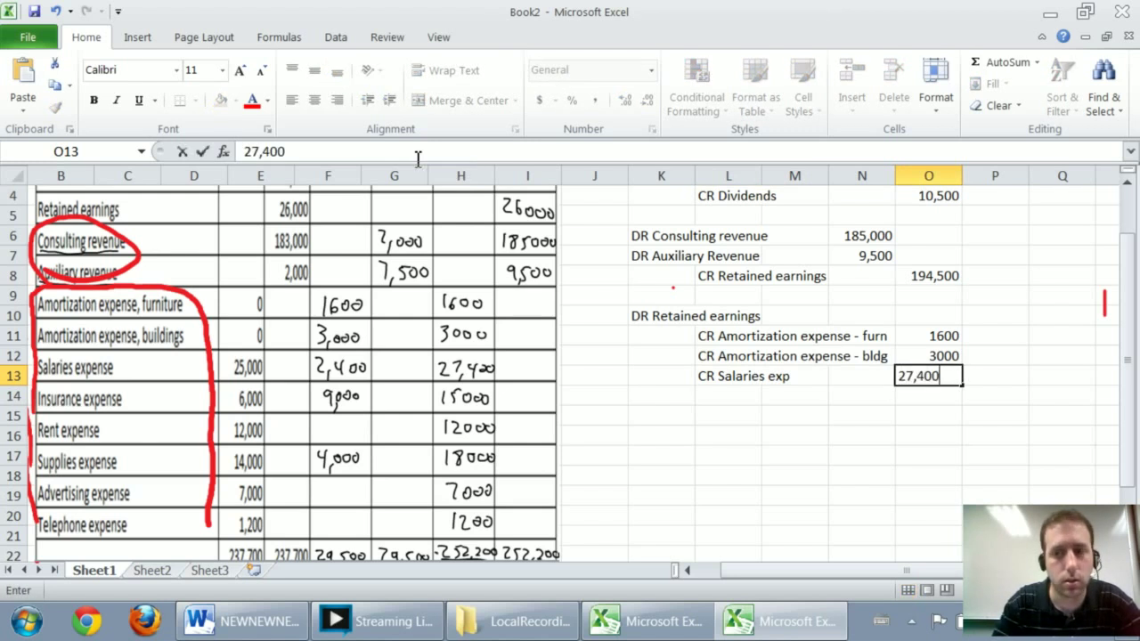
key("Return")
Add the insurance credit line in row 14, with "CR Insurance exp" in L14 and 15,000 in O14.
key("Left")
key("Left")
key("Left")
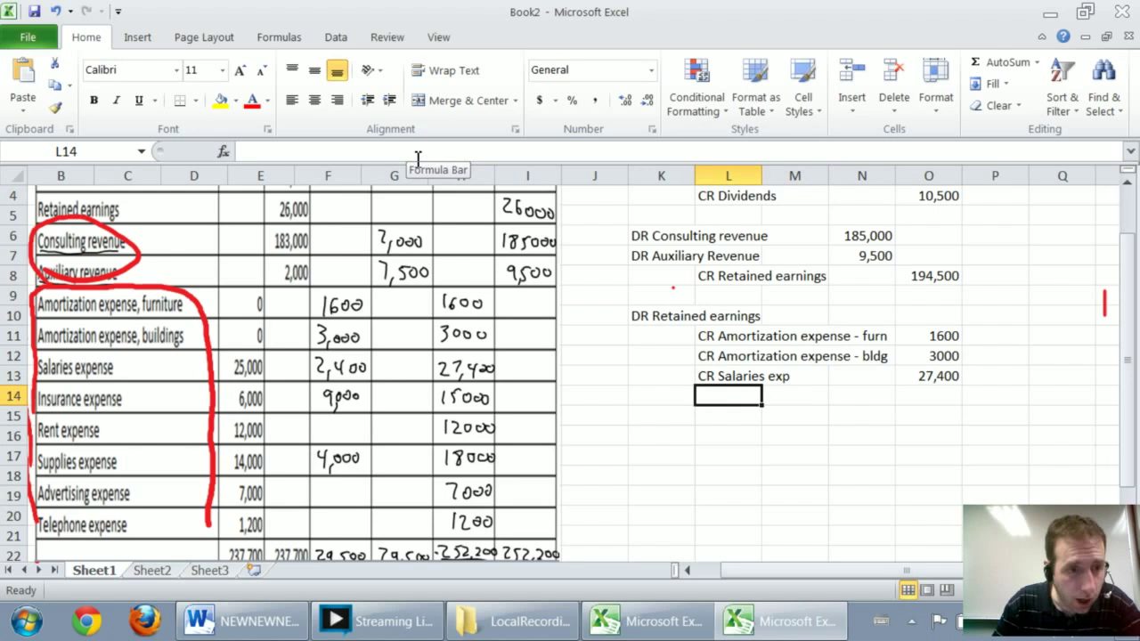
type("CR In")
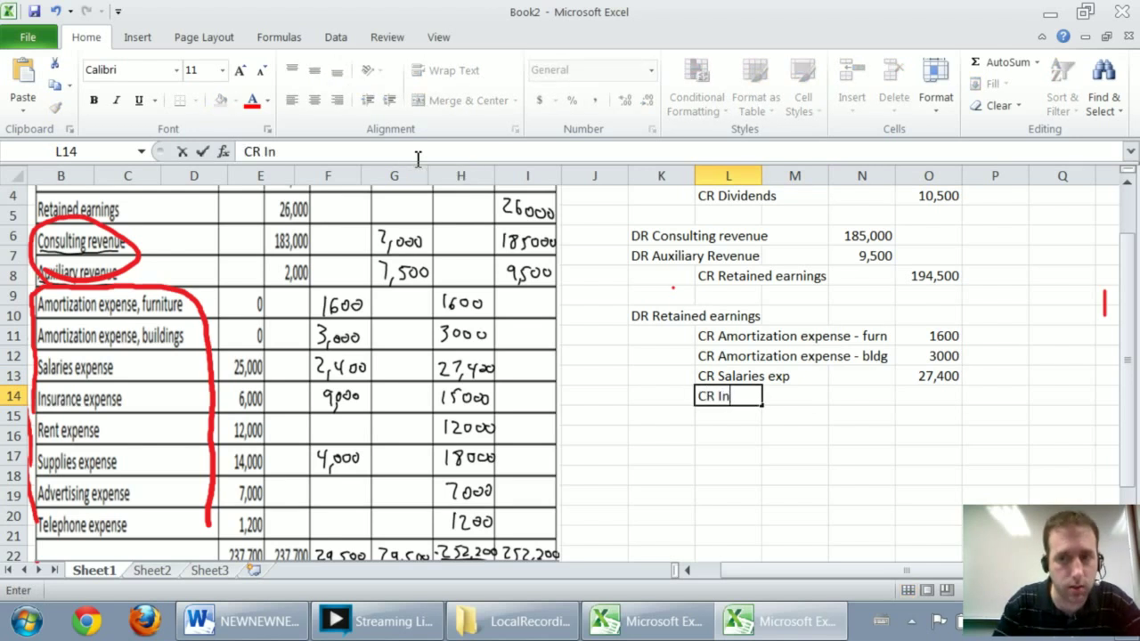
type("surance exp")
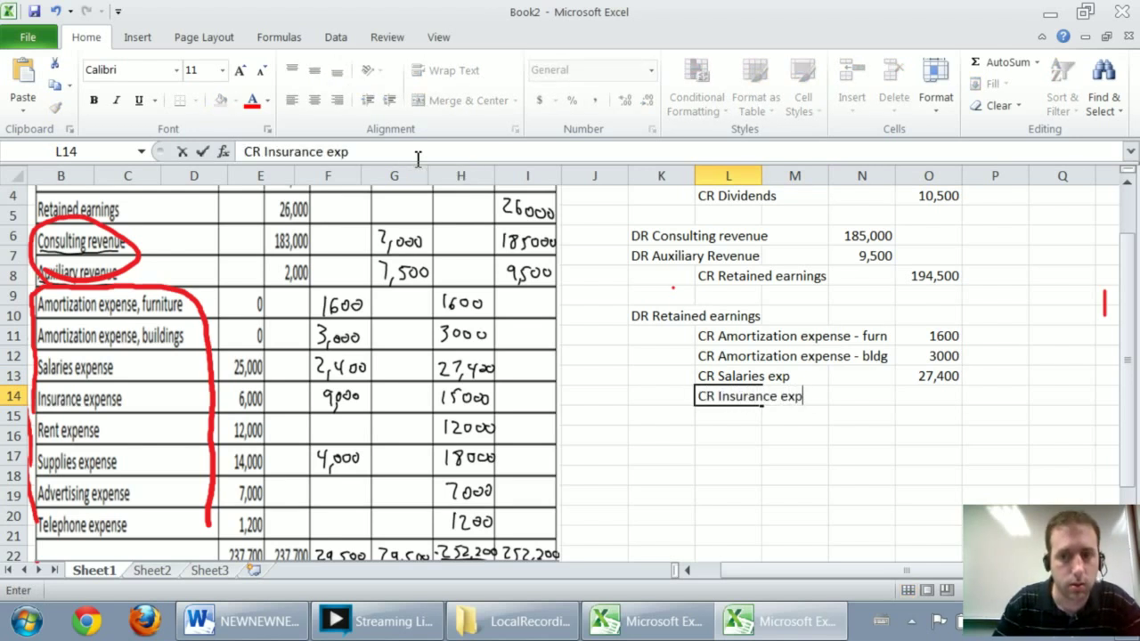
key("Tab")
key("Tab")
key("Tab")
type("15,")
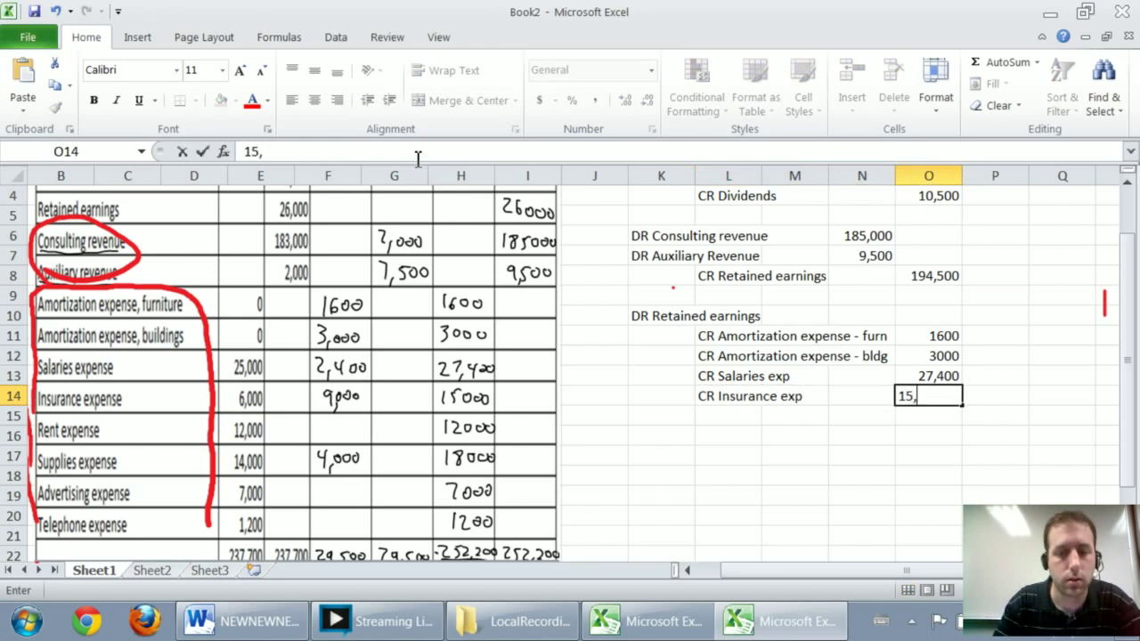
type("000")
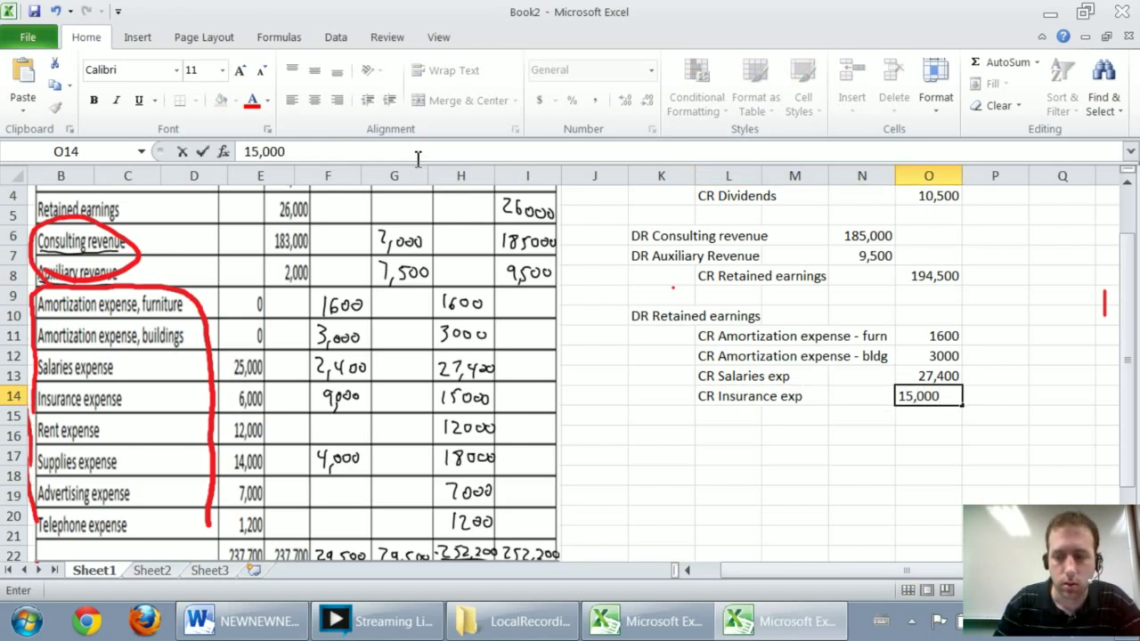
Enter the two amortization credits with thousands separators, as 1,600 in cell O11 and 3,000 in cell O12.
key("Up")
key("Up")
key("Up")
type("1,6")
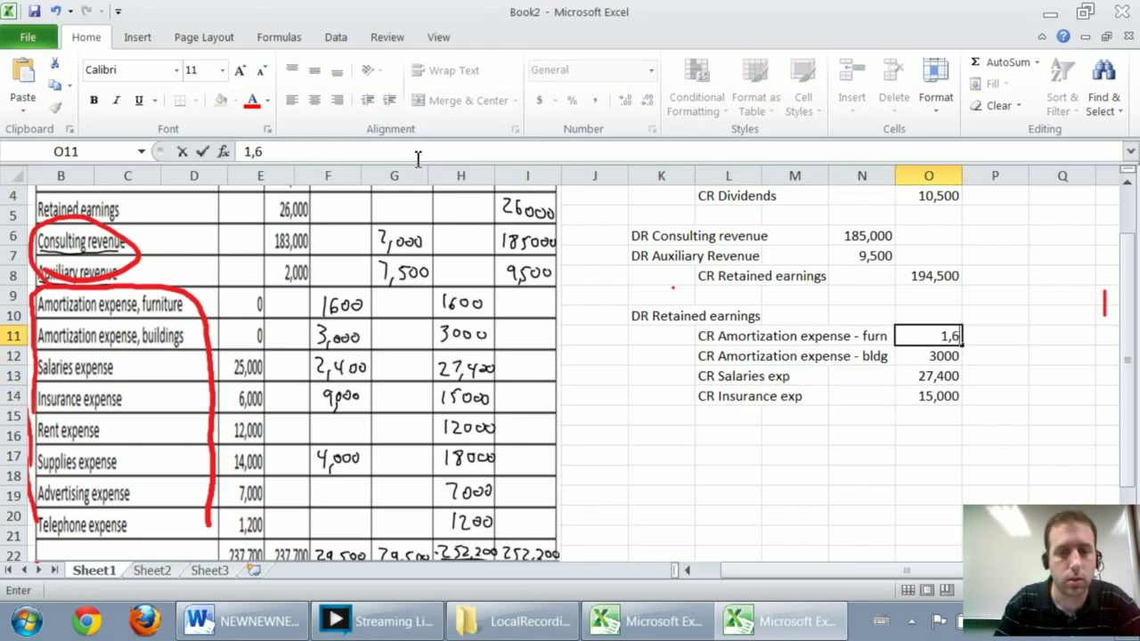
type("00")
key("Return")
type("3,000")
key("Return")
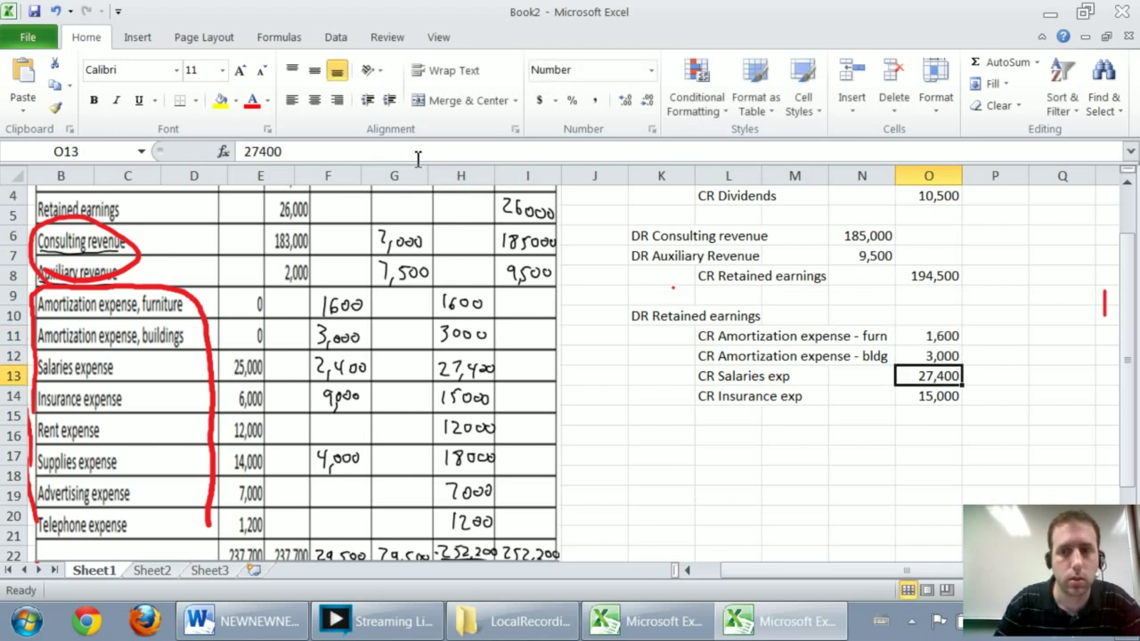
Add the rent credit line in row 15, with "CR Rent exp" in L15 and 12,000 in O15.
key("Down")
key("Down")
key("Left")
key("Left")
key("Left")
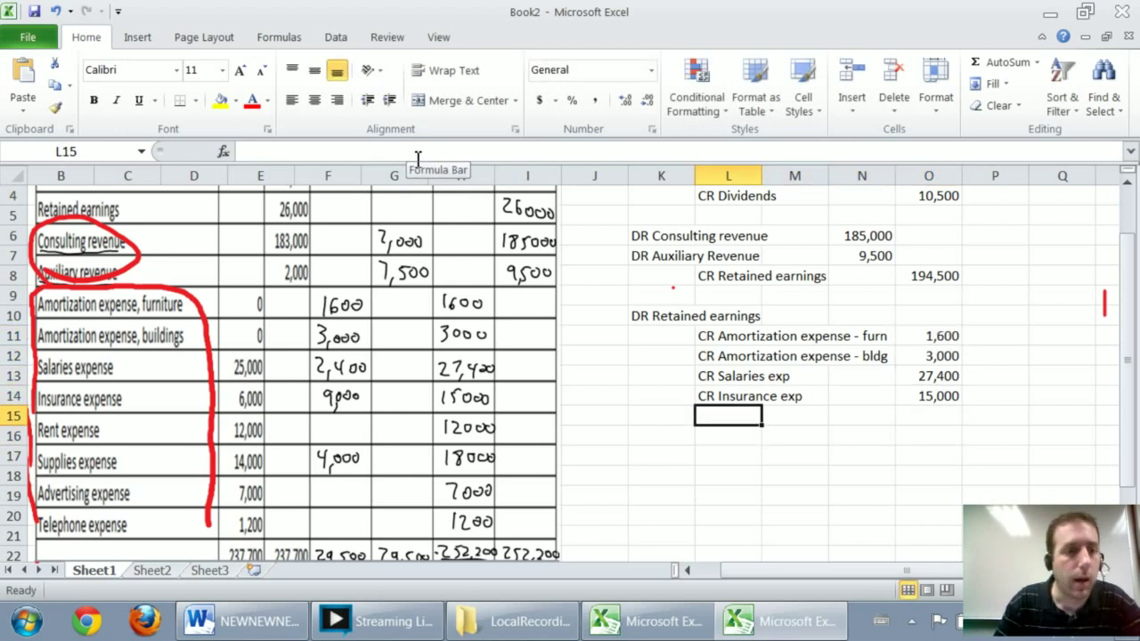
type("CR Rent exp")
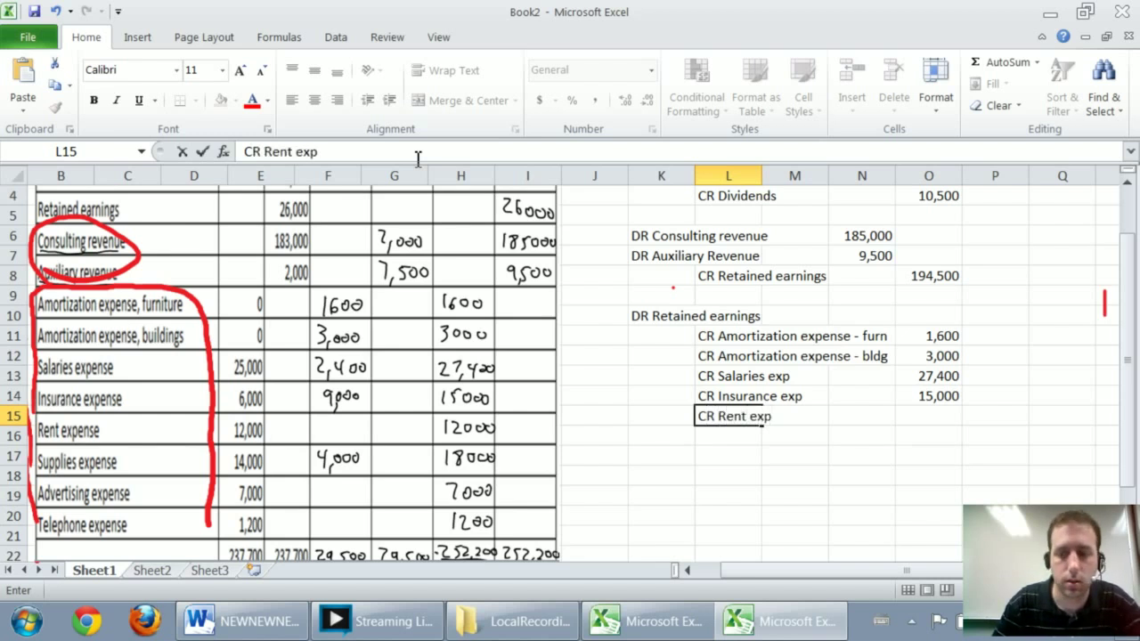
key("Right")
key("Right")
key("Right")
key("Right")
key("Left")
type("12,")
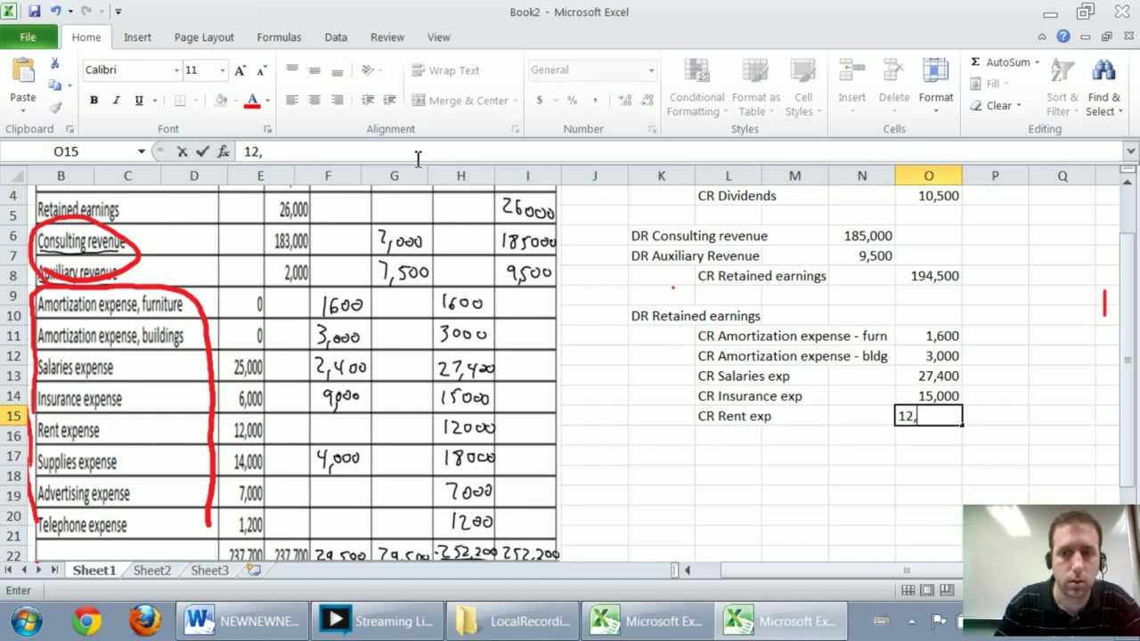
type("000")
key("Return")
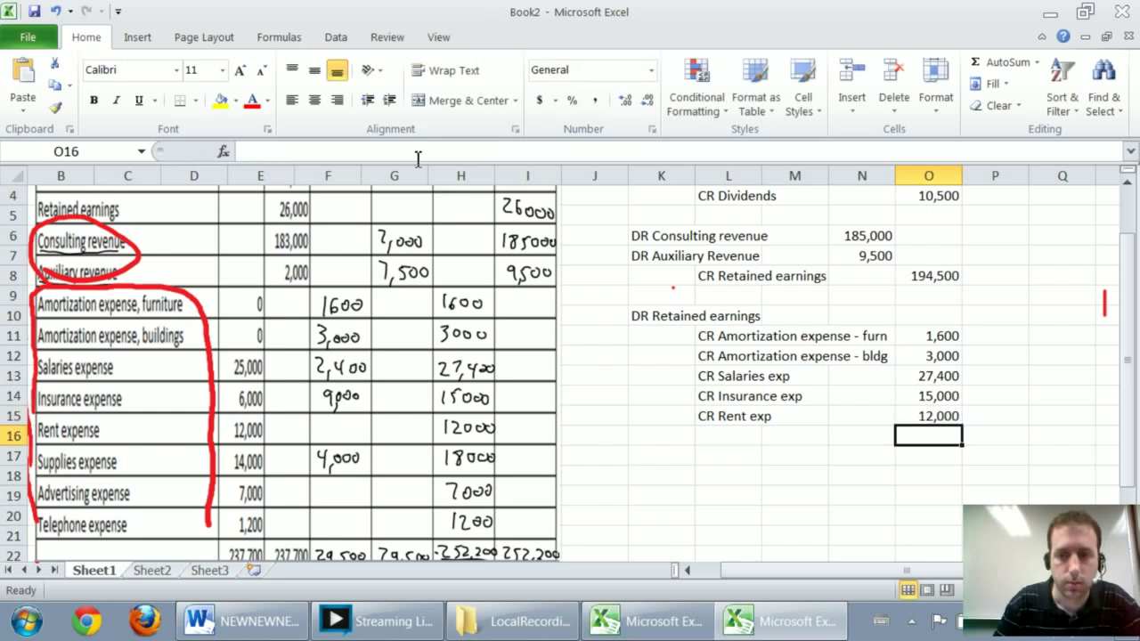
Add the supplies credit line in row 16, with "CR Supplies exp" in L16 and 18,000 in O16.
key("Left")
key("Left")
key("Left")
key("Left")
key("Right")
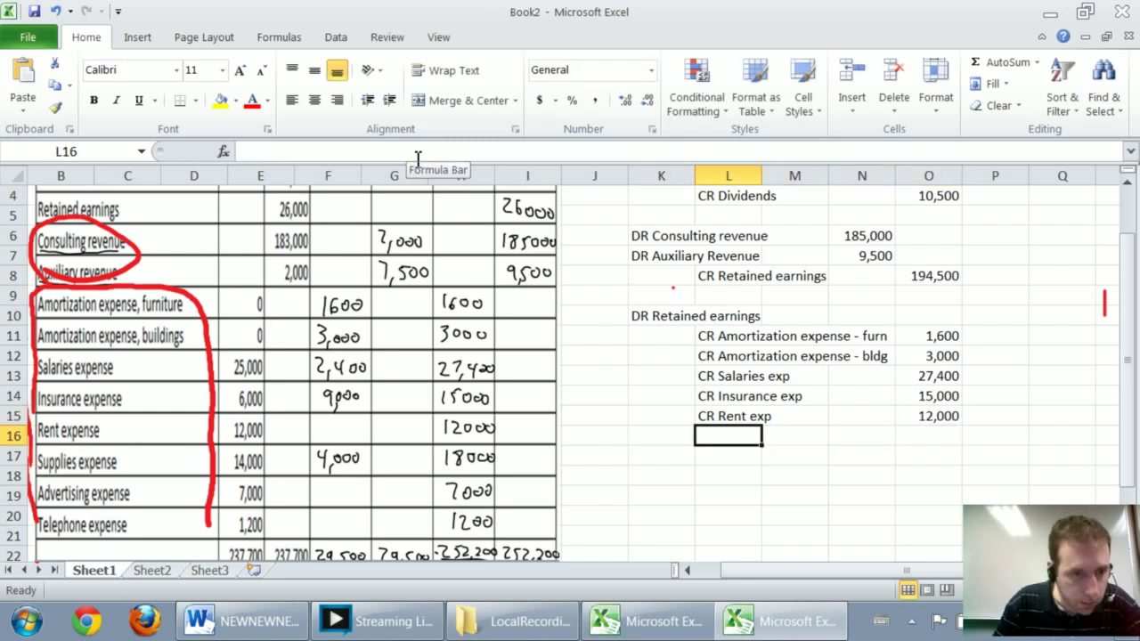
type("CR Supplie")
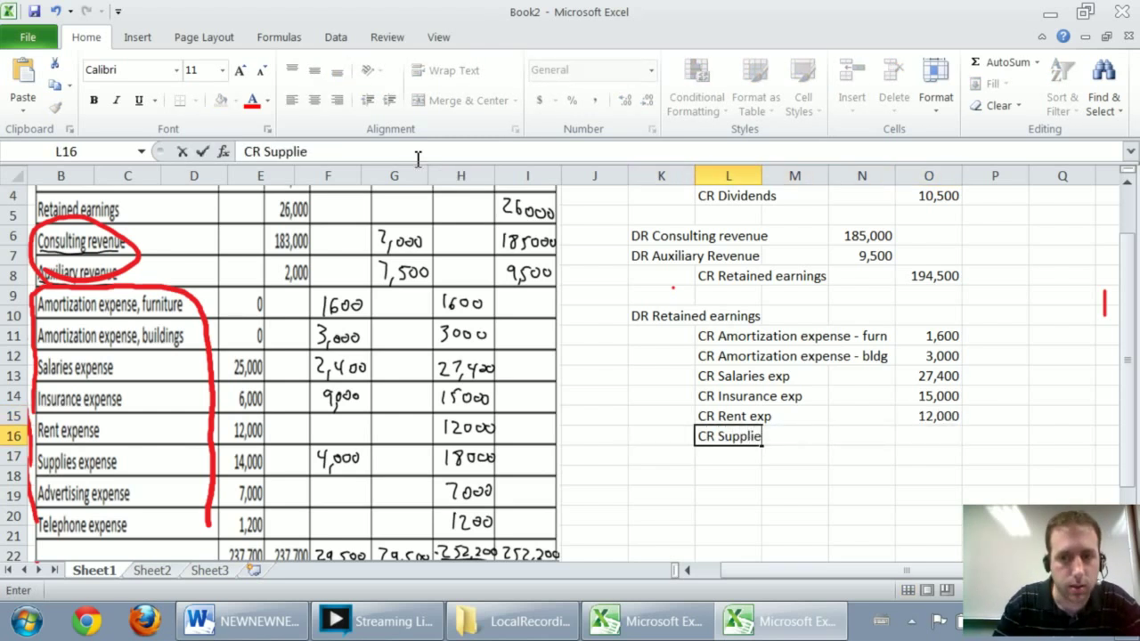
type("s exp")
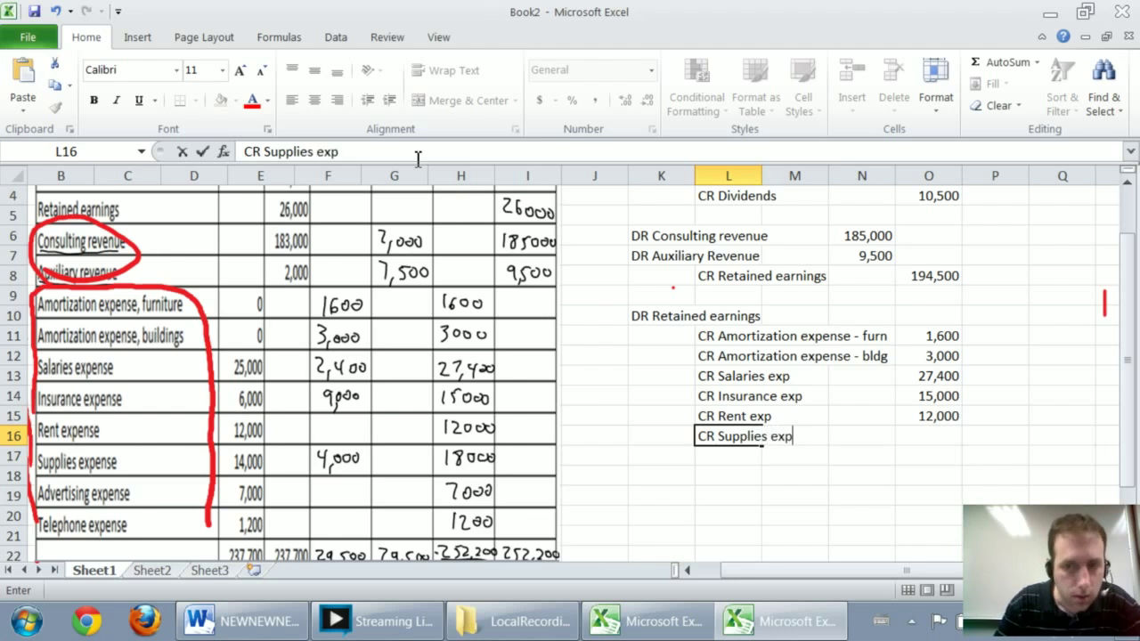
key("Right")
key("Right")
key("Right")
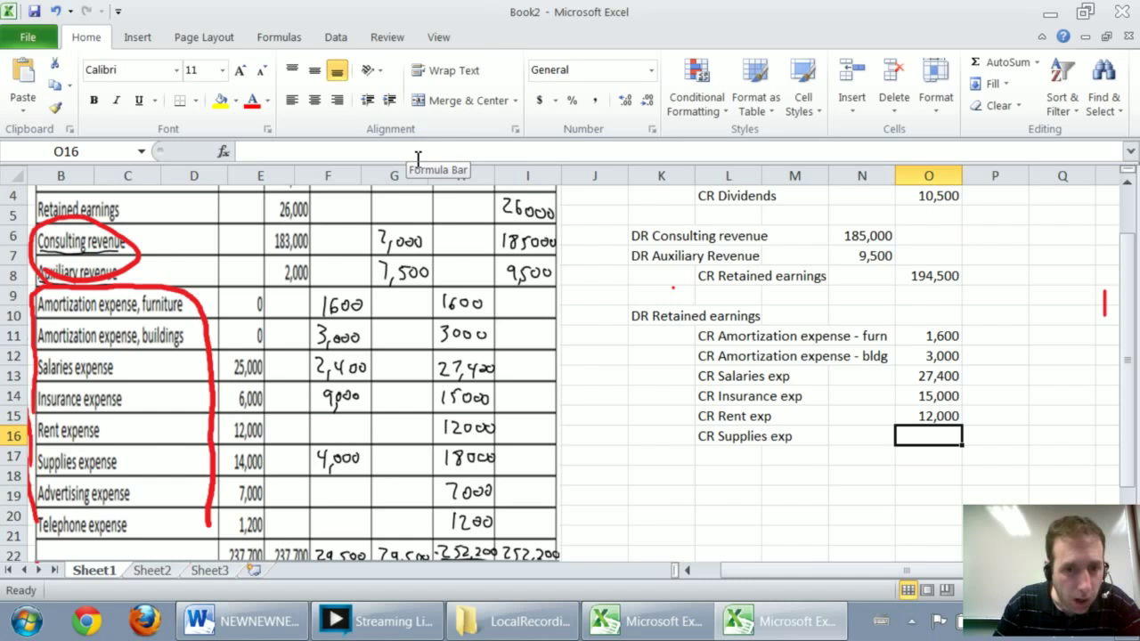
type("18,000")
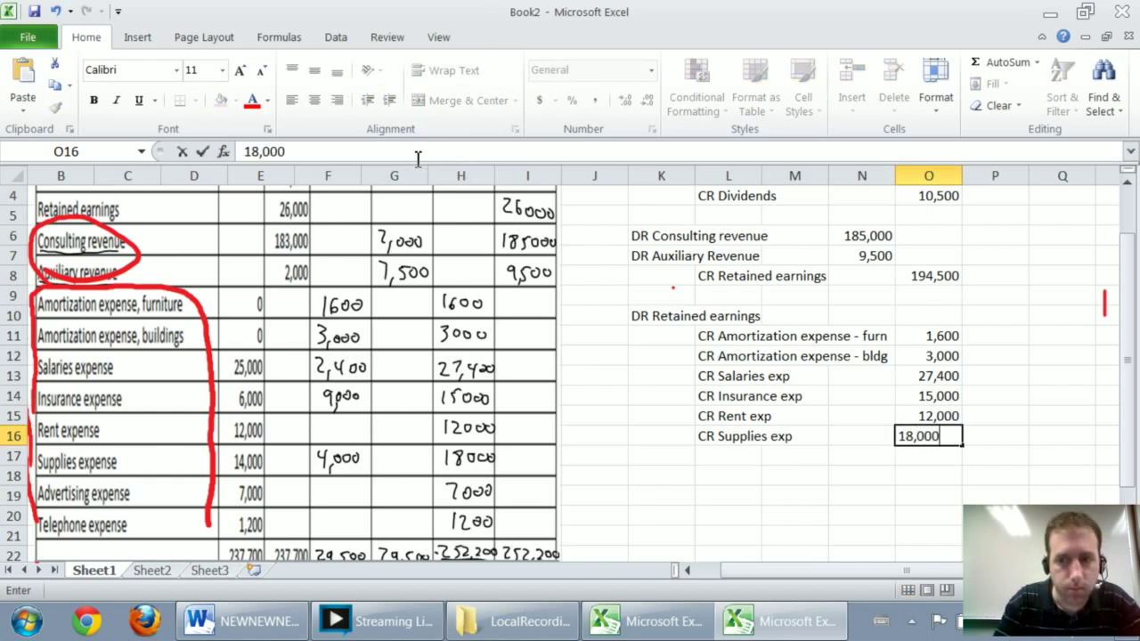
key("Return")
Add the advertising credit line in row 17, with "CR Advertising exp" in L17 and 7,000 in O17.
key("Left")
key("Left")
key("Left")
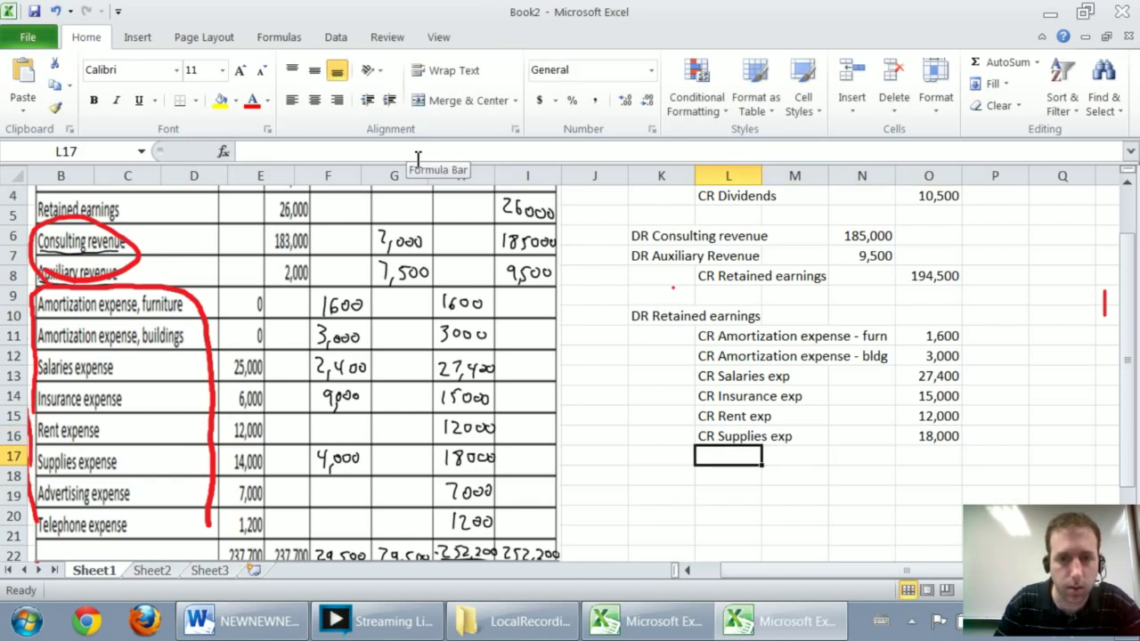
type("CR ")
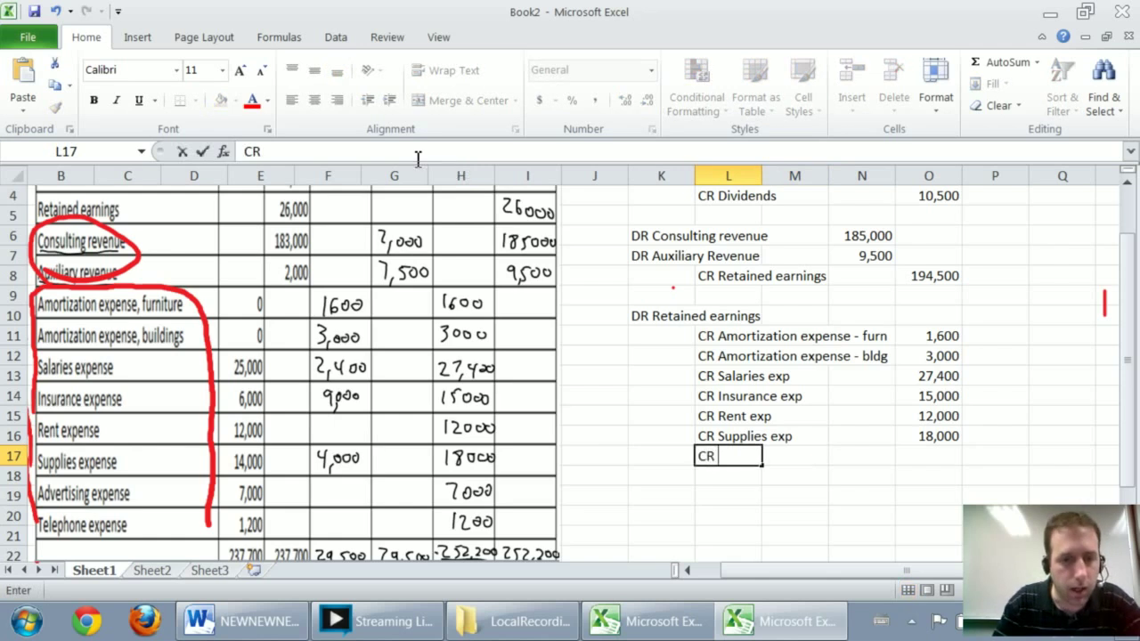
type("Adv")
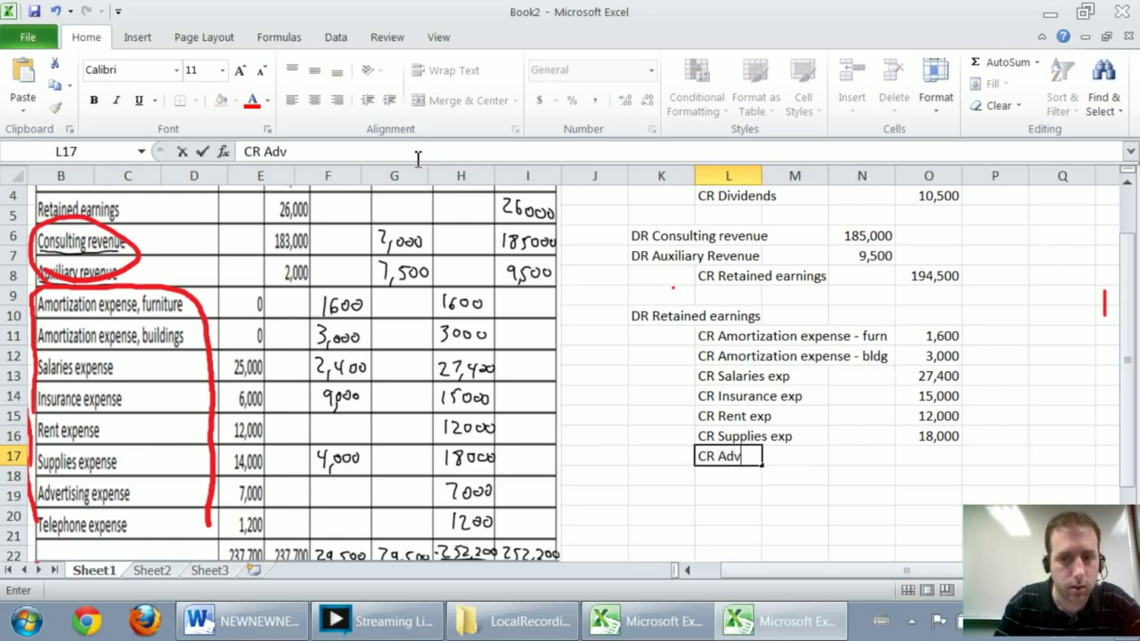
type("ertising exp")
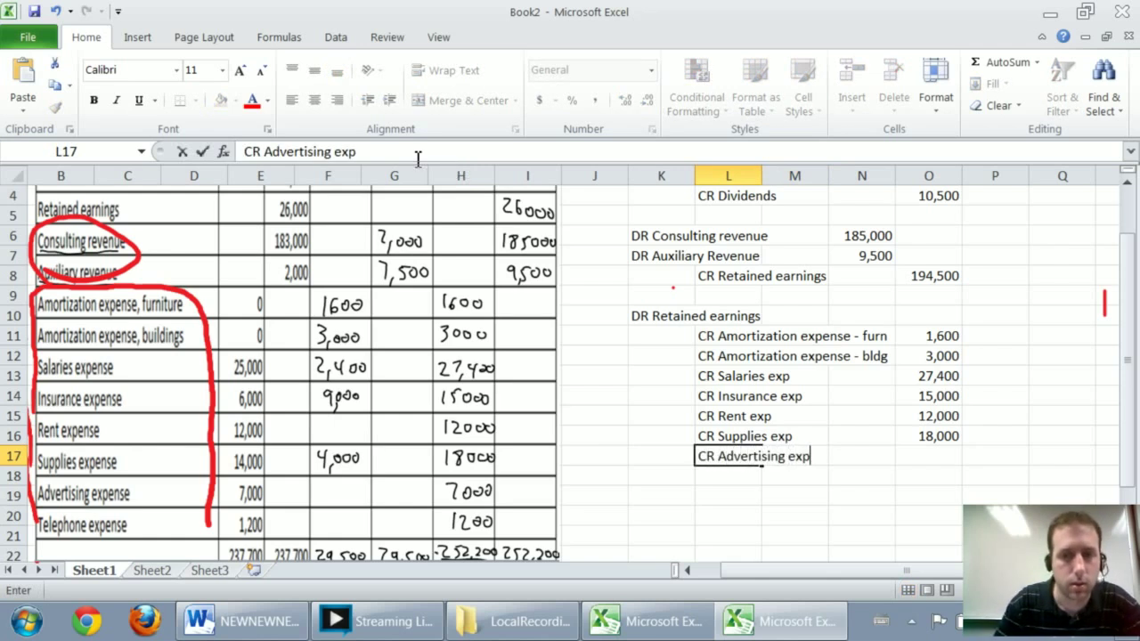
key("Tab")
key("Tab")
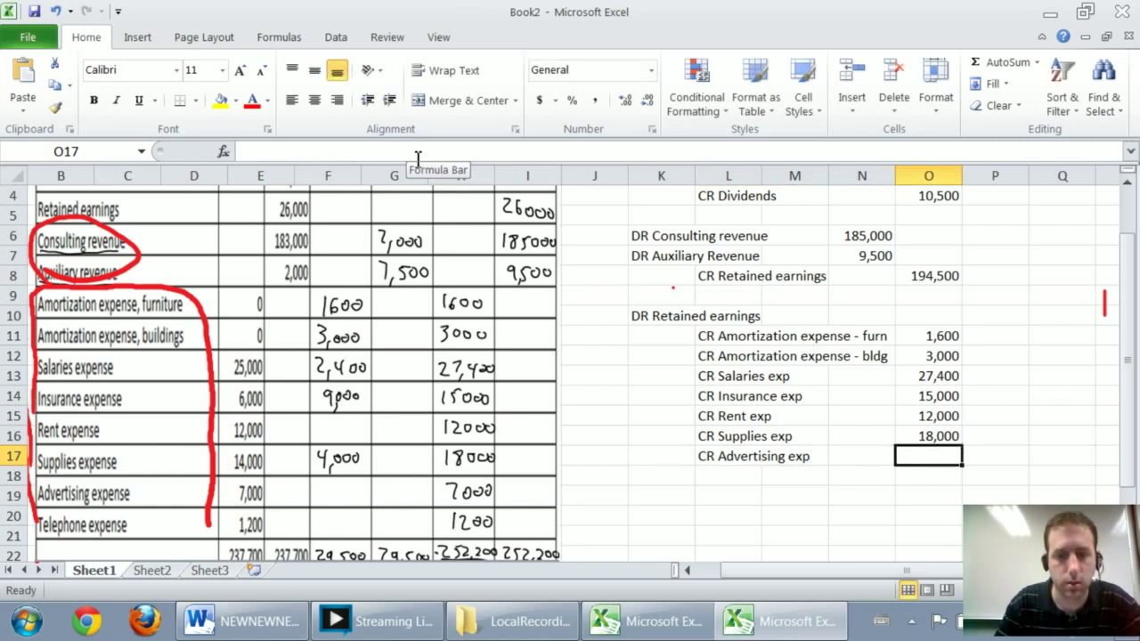
type("7,000")
key("Return")
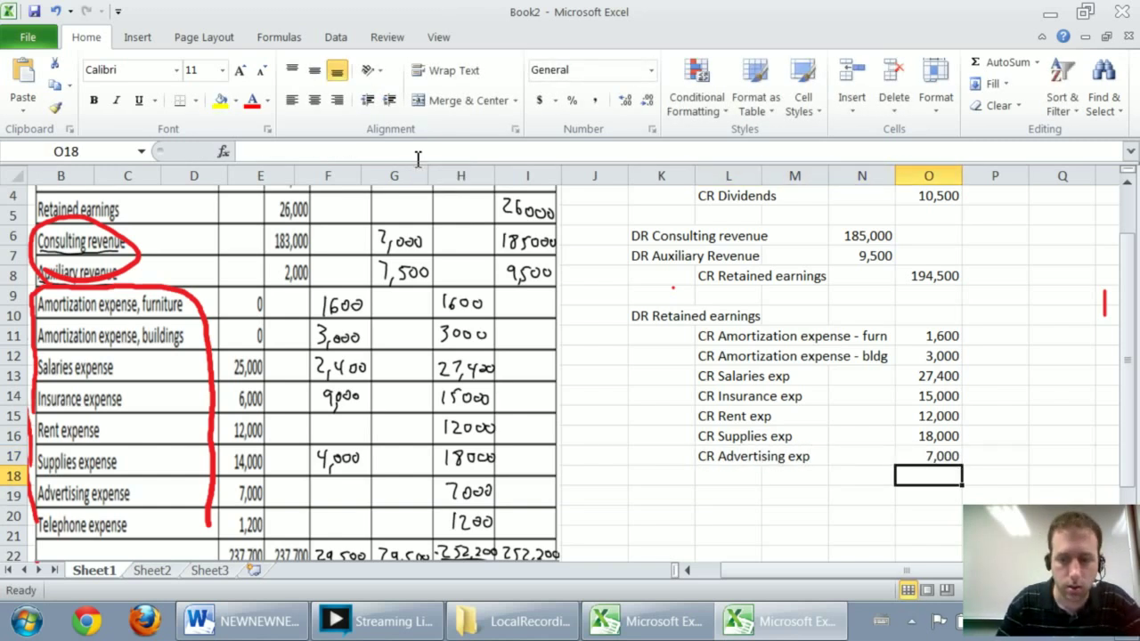
Add the telephone credit line in row 18, with "CR Telephone exp" in L18 and 1,200 in O18.
key("Left")
key("Left")
key("Left")
key("Left")
key("Right")
type("CR")
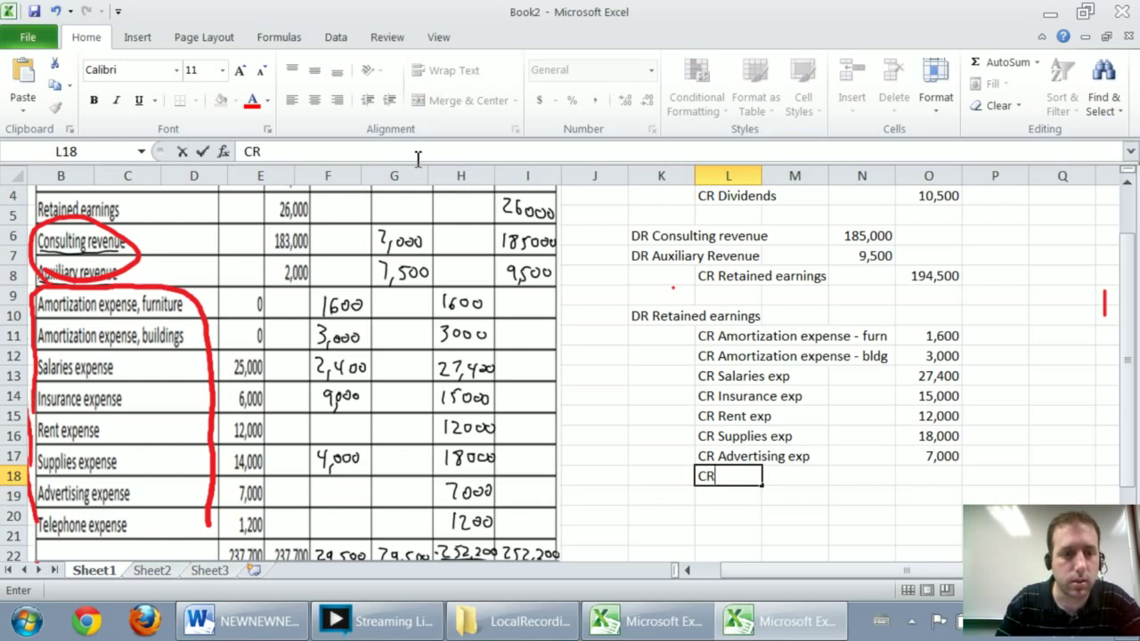
type(" Telephone exp")
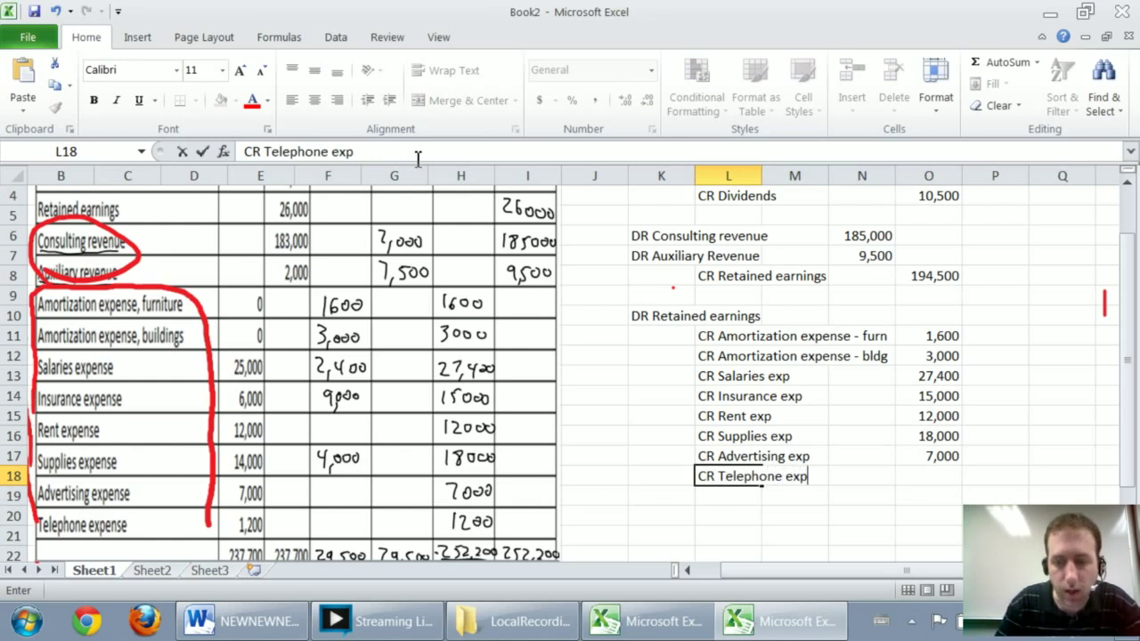
key("Right")
key("Right")
key("Right")
type("1,")
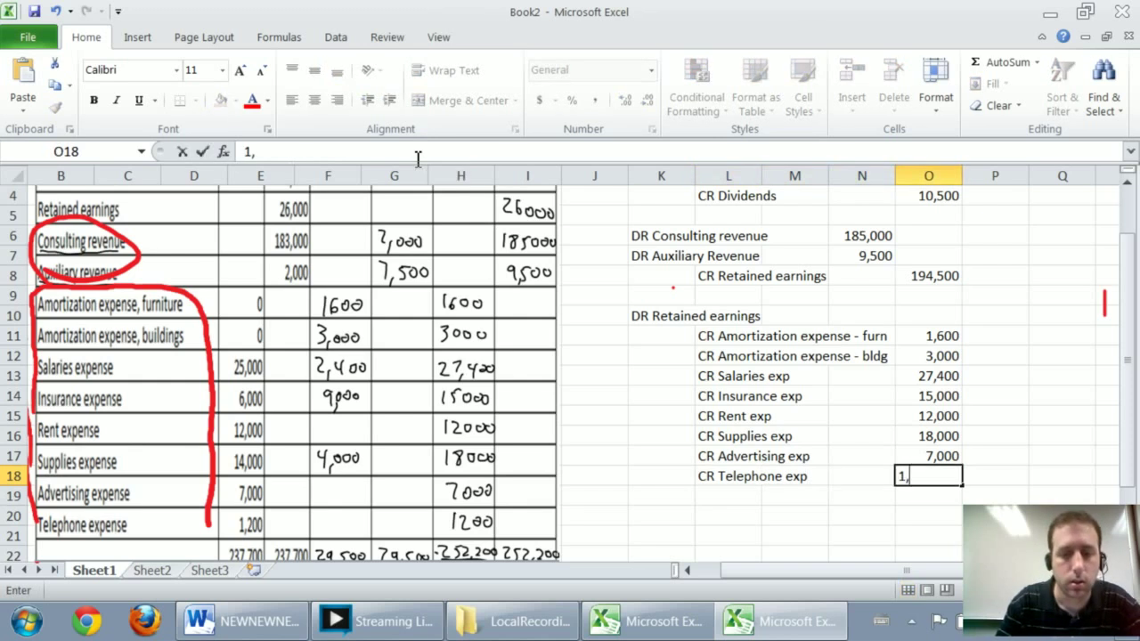
type("200")
key("Return")
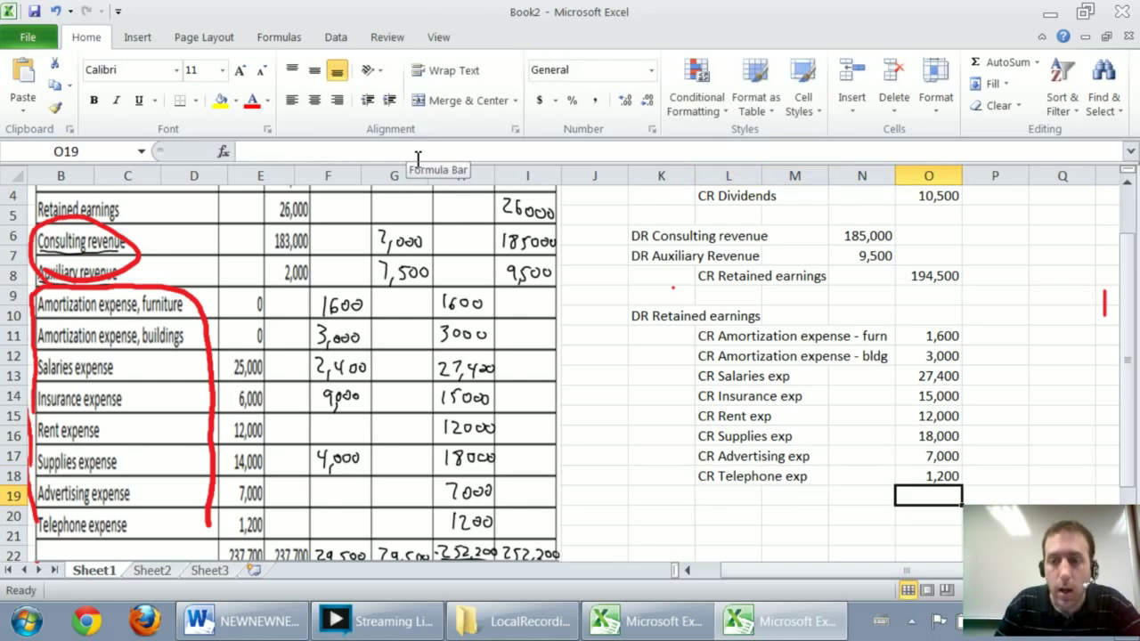
Enter a SUM formula in N10 totalling the expense credits O11 through O18 as the retained earnings debit.
key("Up")
key("Up")
key("Up")
key("Left")
key("Up")
key("Up")
key("Up")
key("Up")
key("Up")
key("Up")
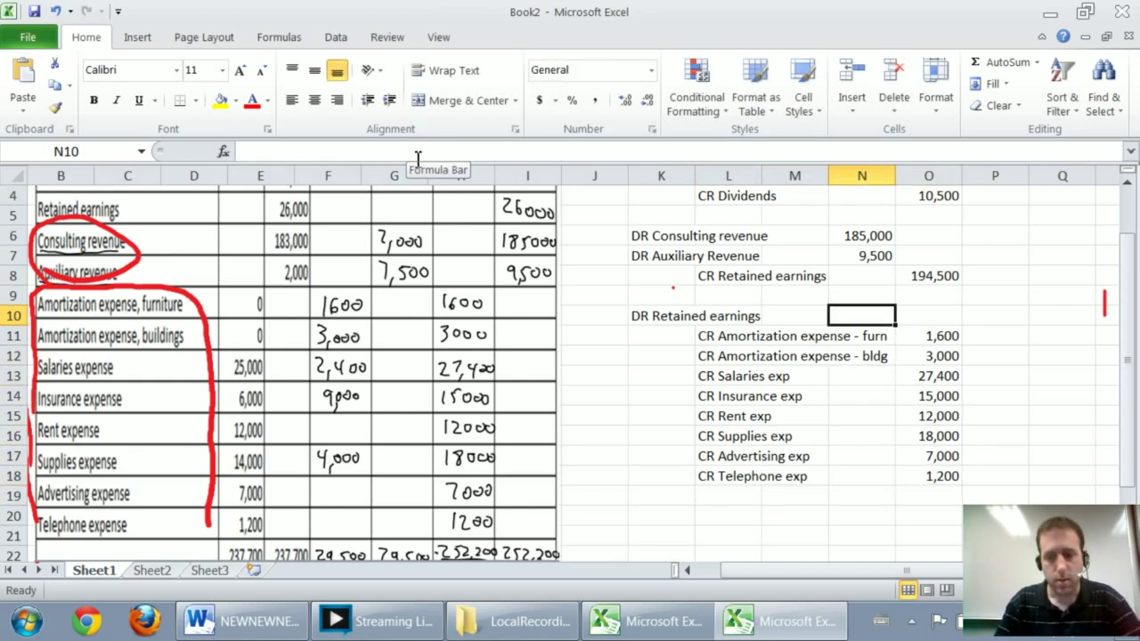
type("=sum(")
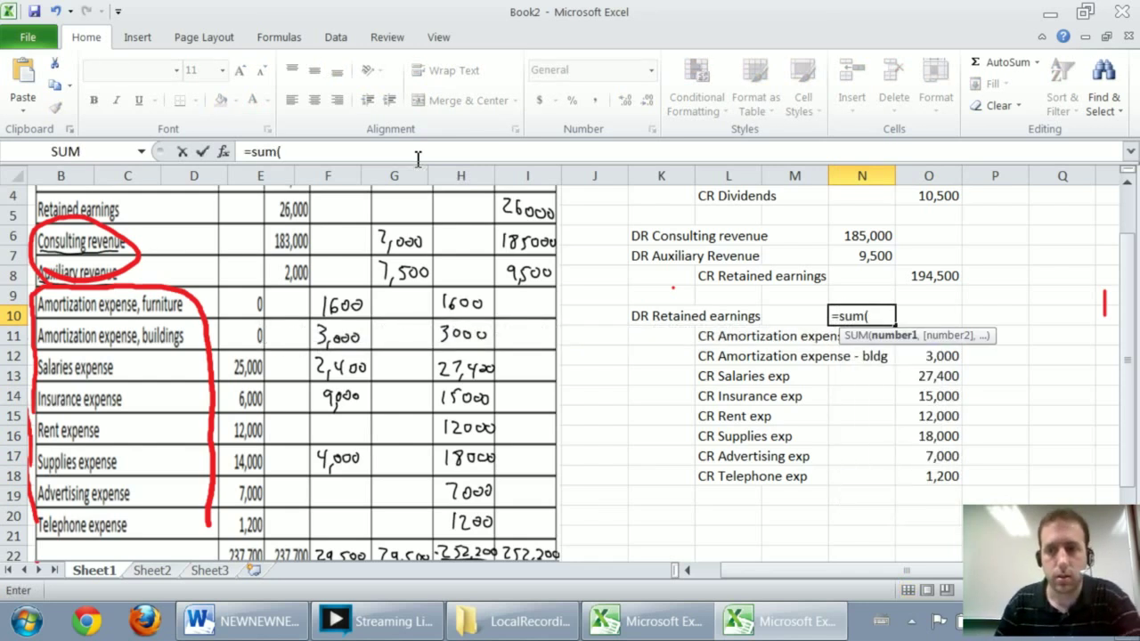
left_click_drag(944, 479, 943, 336)
key("Return")
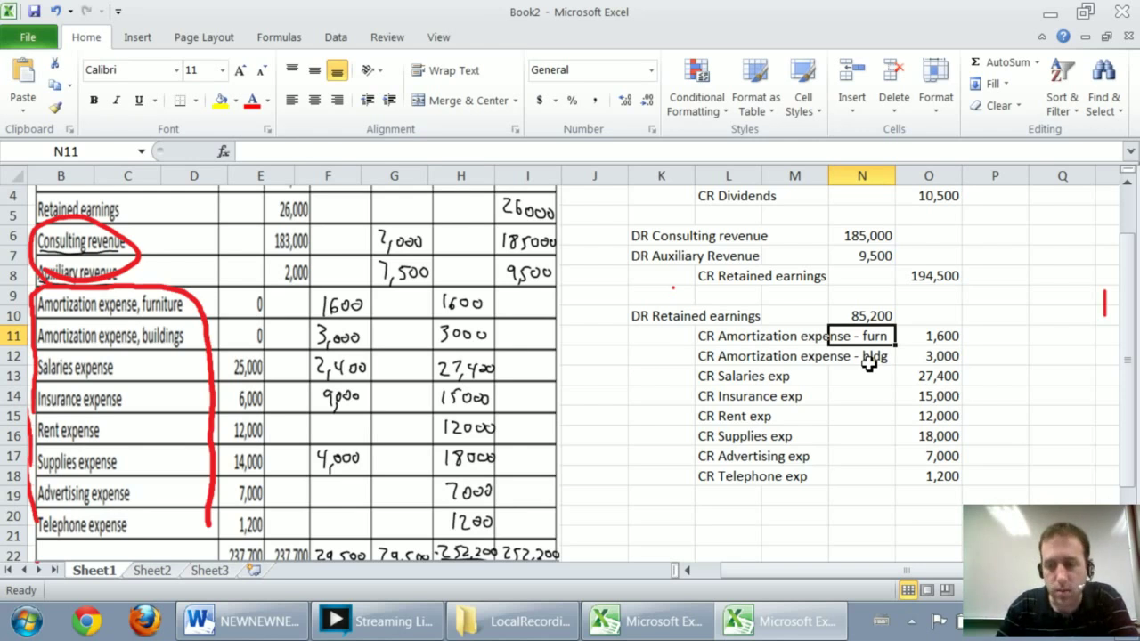
Date the closing entries by entering Dec 31 in cell K2, above the first retained earnings debit.
key("Up")
key("Up")
key("Up")
key("Up")
key("Up")
key("Up")
key("Up")
key("Up")
key("Up")
key("Down")
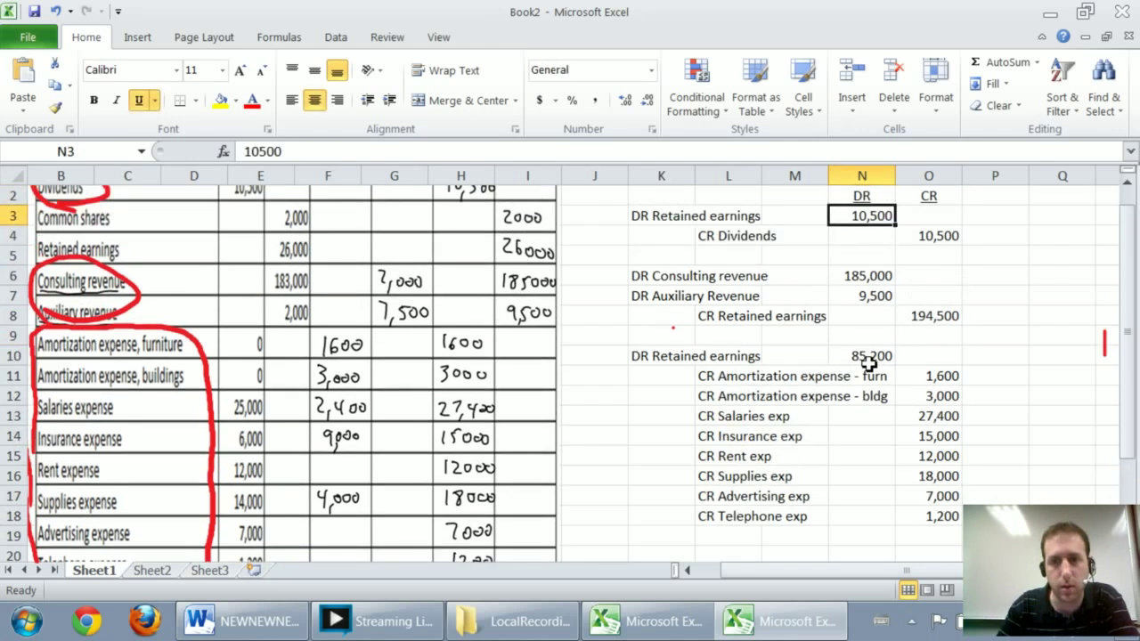
key("Down")
key("Left")
key("Left")
key("Left")
key("Up")
key("Up")
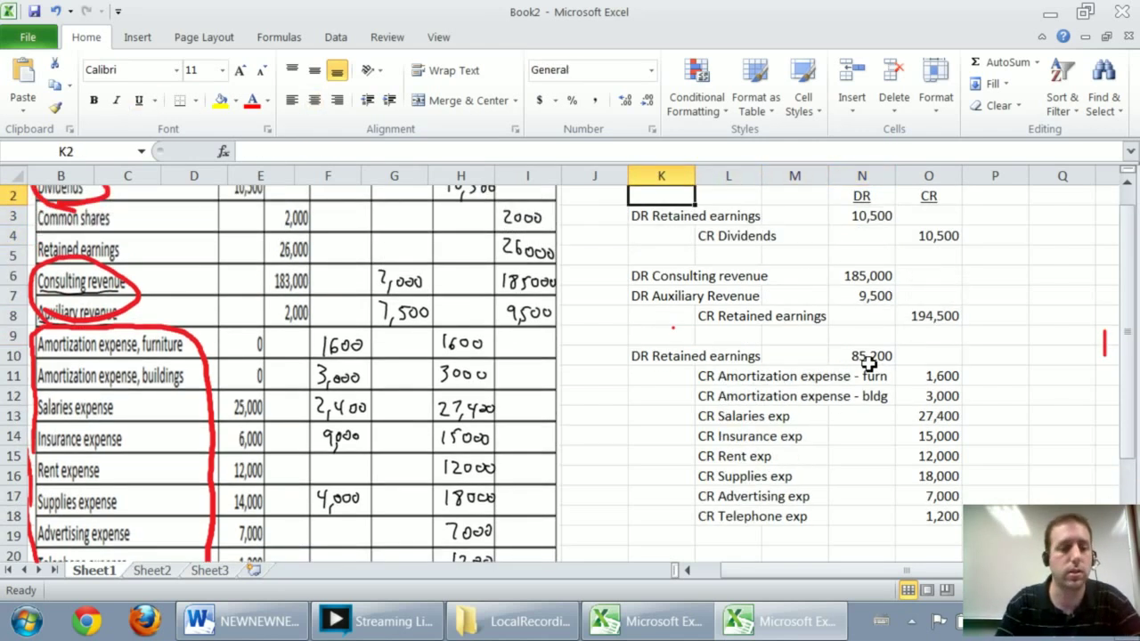
type("Dec 31, 2")
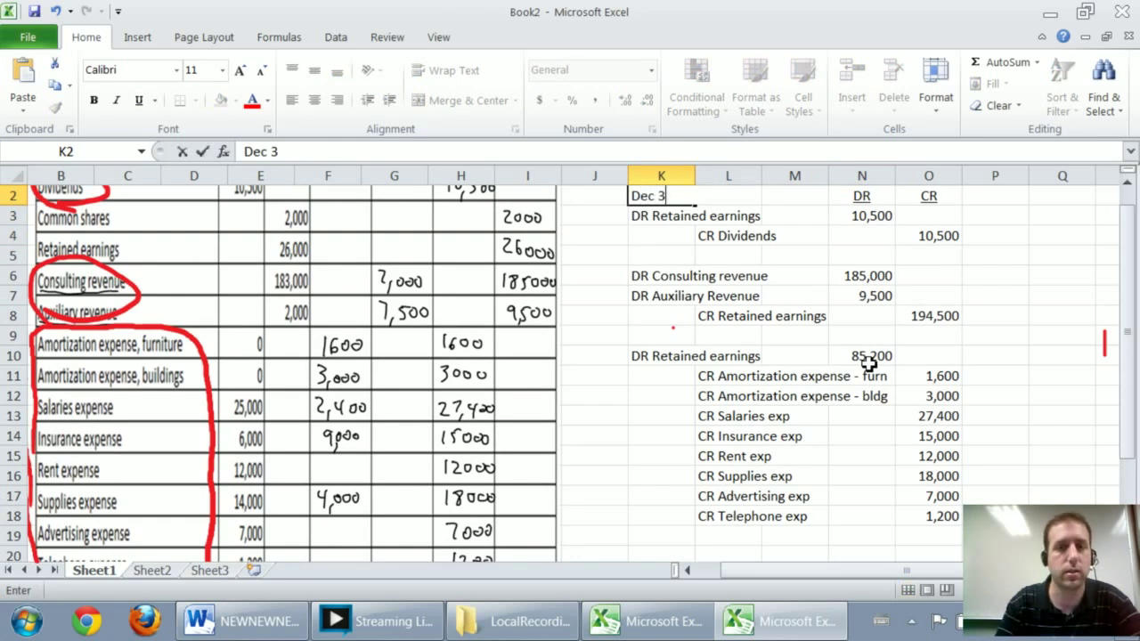
key("BackSpace")
key("BackSpace")
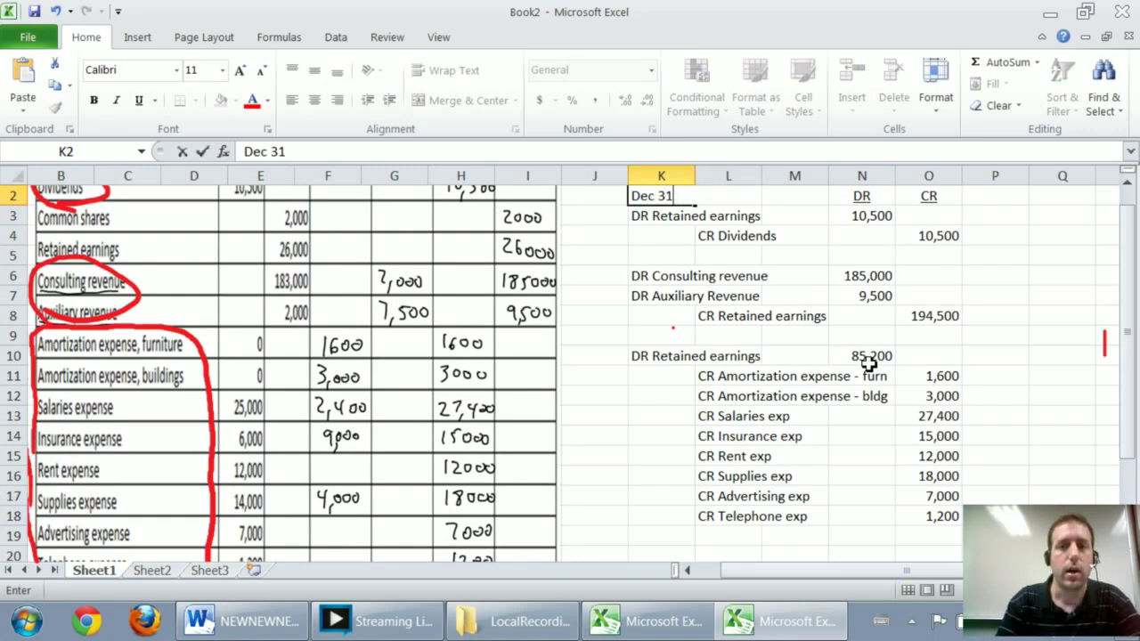
key("Return")
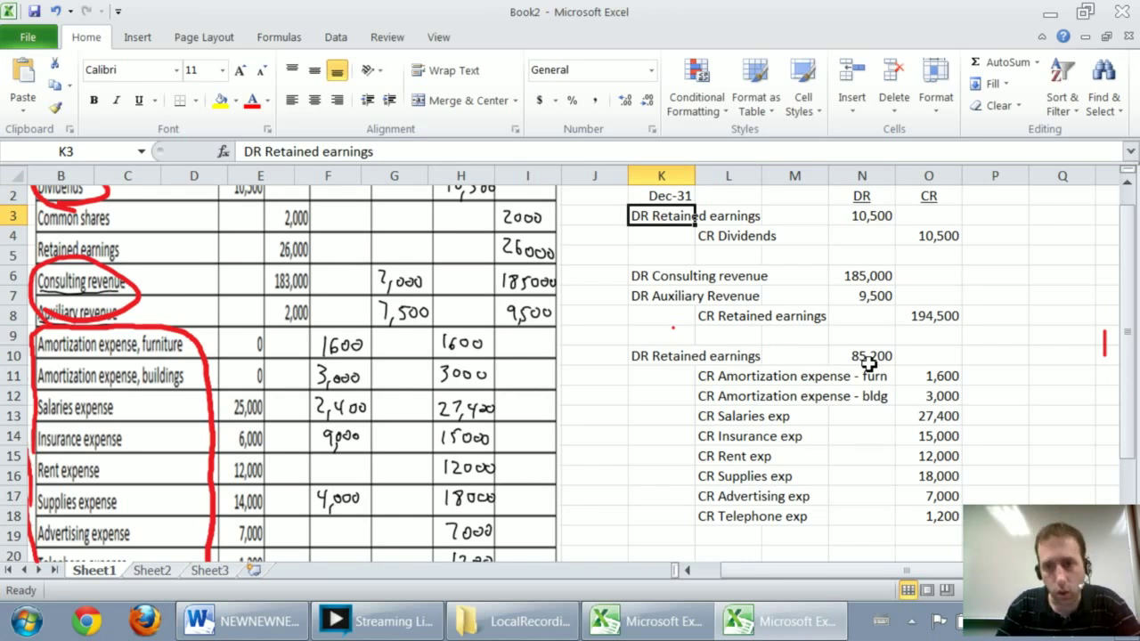
Draw thick blue ink check marks beside the circled dividends, the circled revenues and the bracketed expenses on the trial balance.
key("Down")
key("Right")
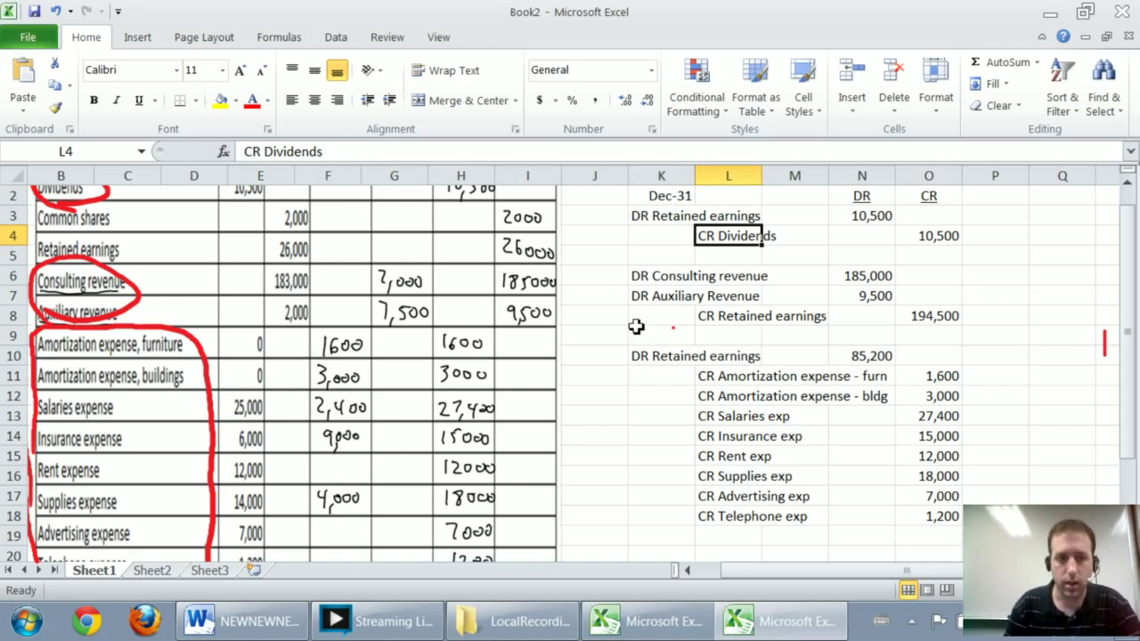
scroll(458, 229, "up", 1)
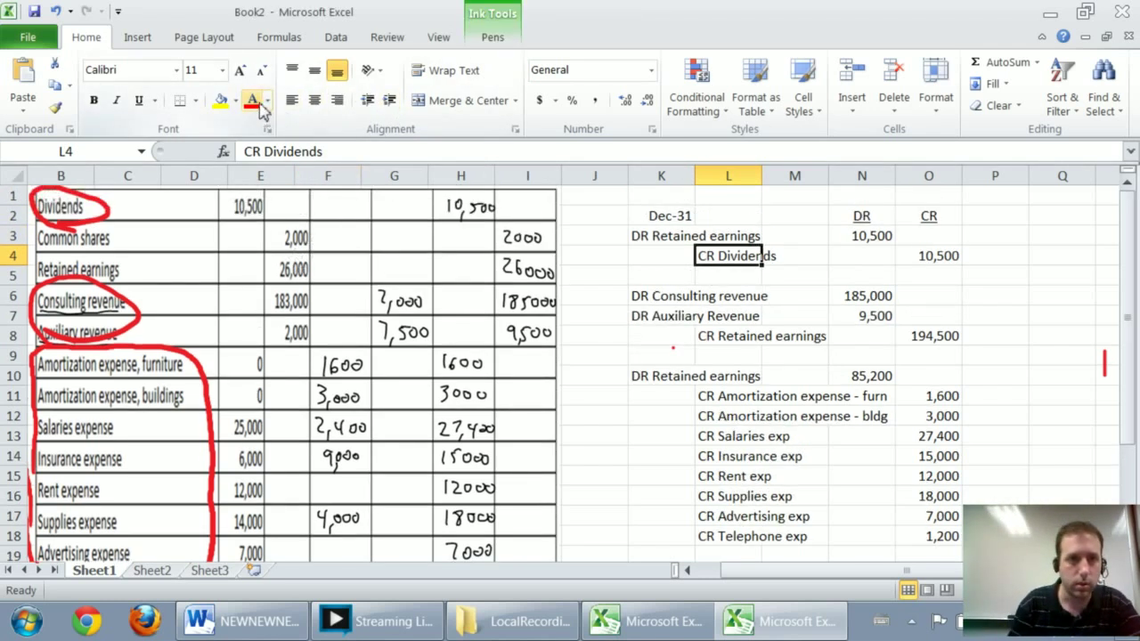
left_click(493, 36)
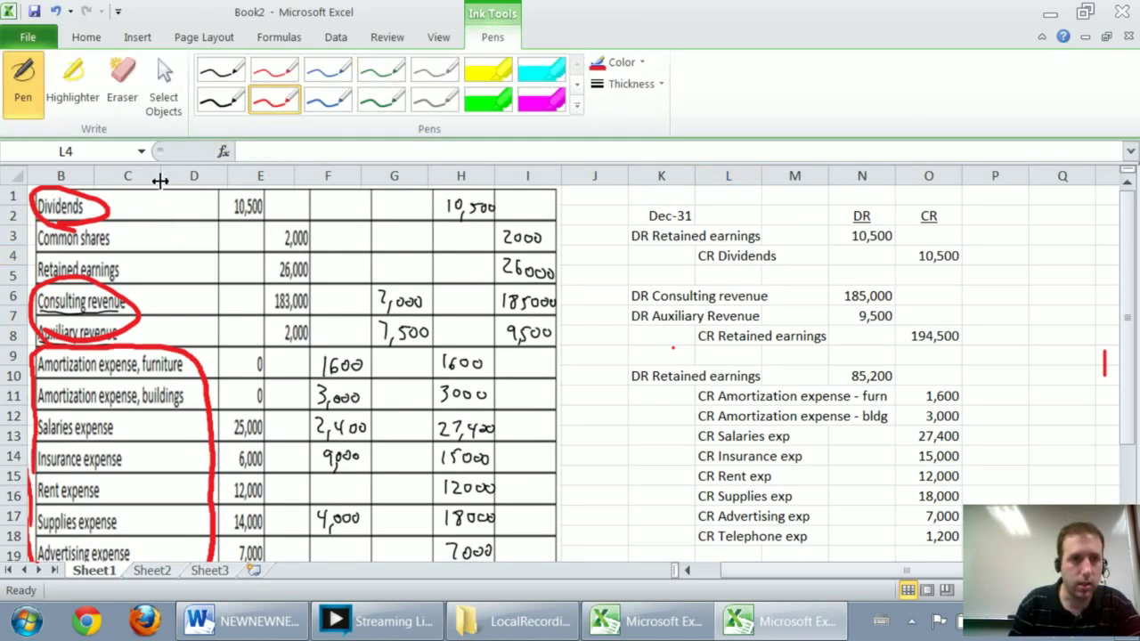
left_click(331, 105)
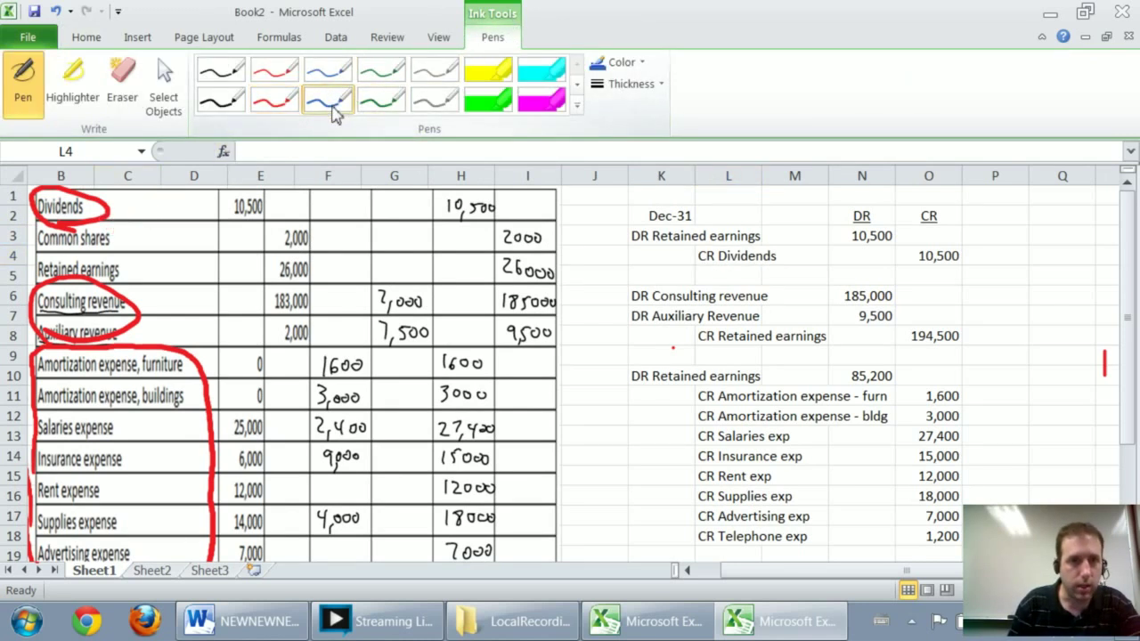
left_click_drag(141, 205, 189, 187)
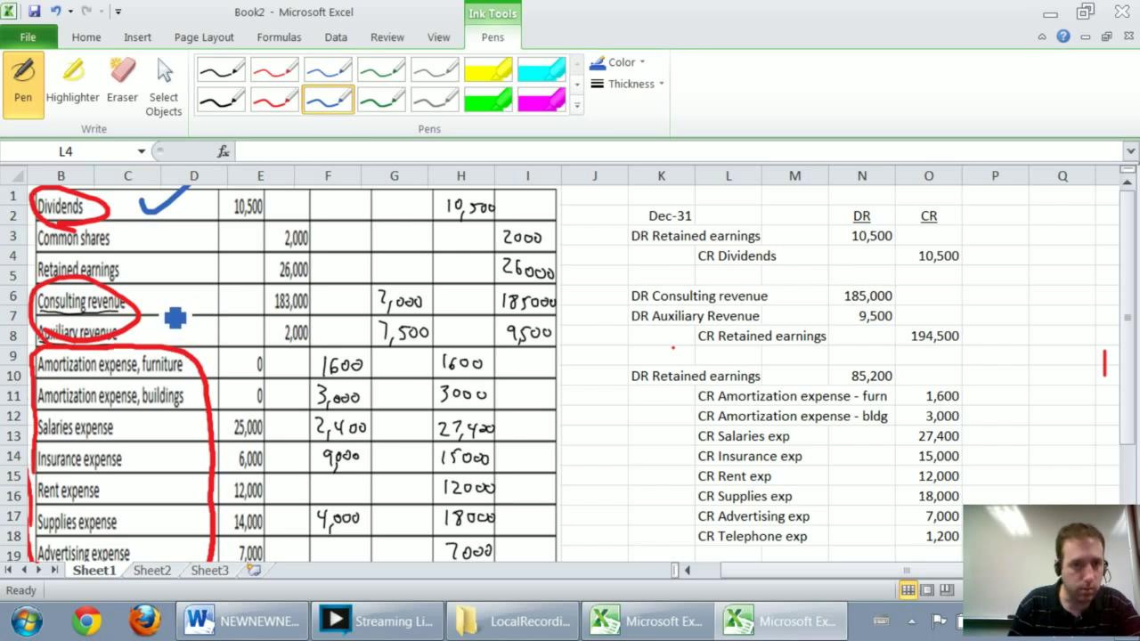
mouse_move(166, 301)
left_mouse_down()
mouse_move(184, 308)
mouse_move(250, 244)
left_mouse_up()
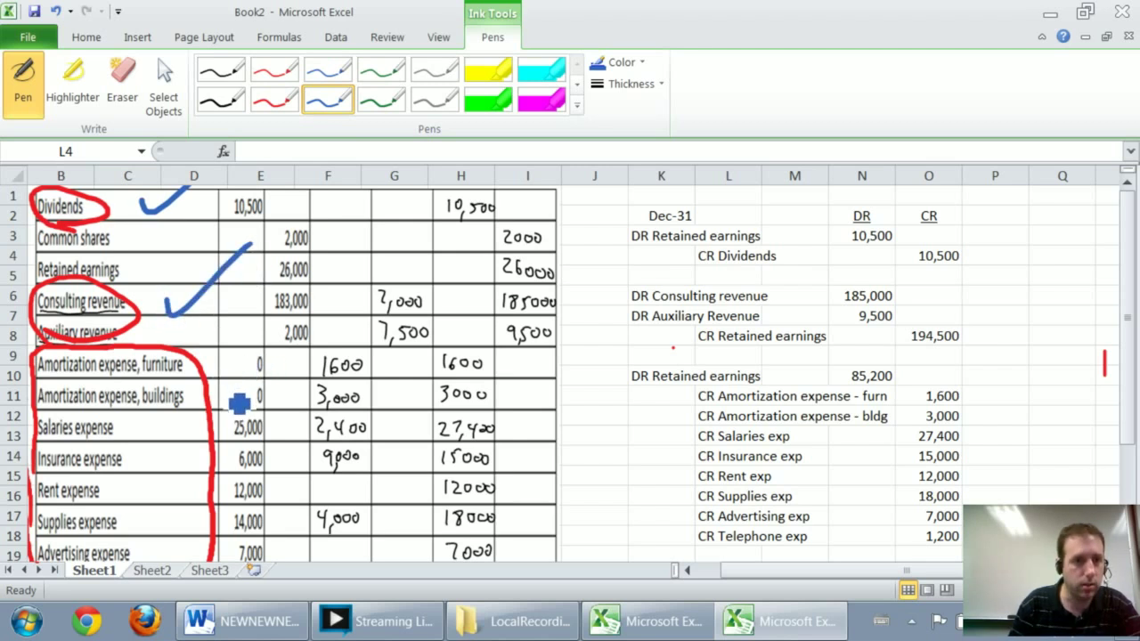
mouse_move(224, 385)
left_mouse_down()
mouse_move(300, 359)
mouse_move(294, 349)
left_mouse_up()
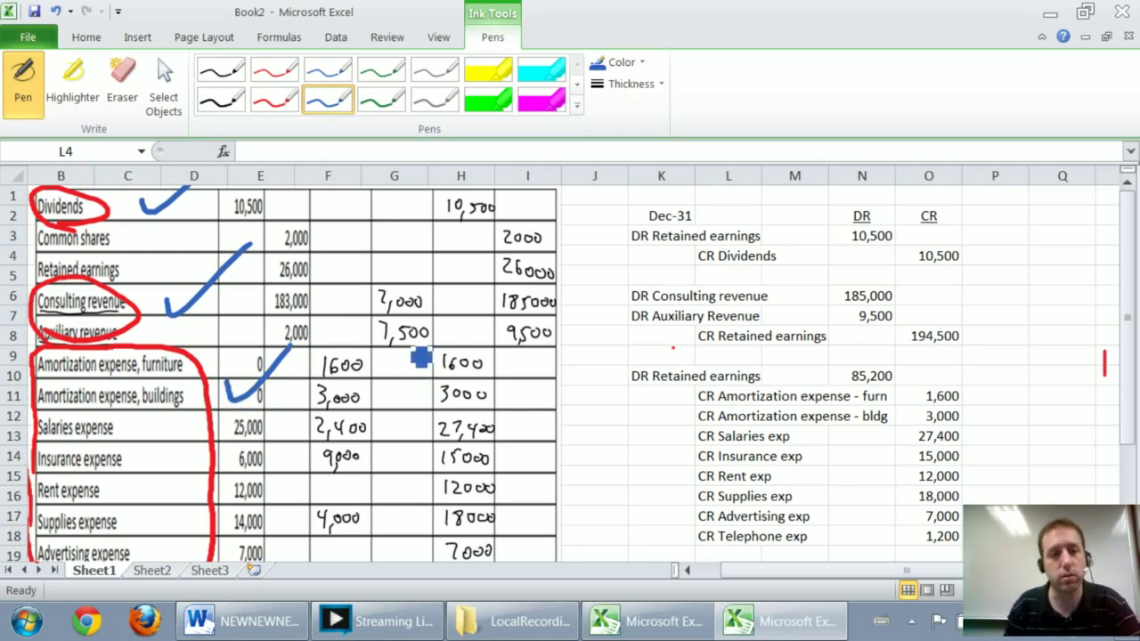